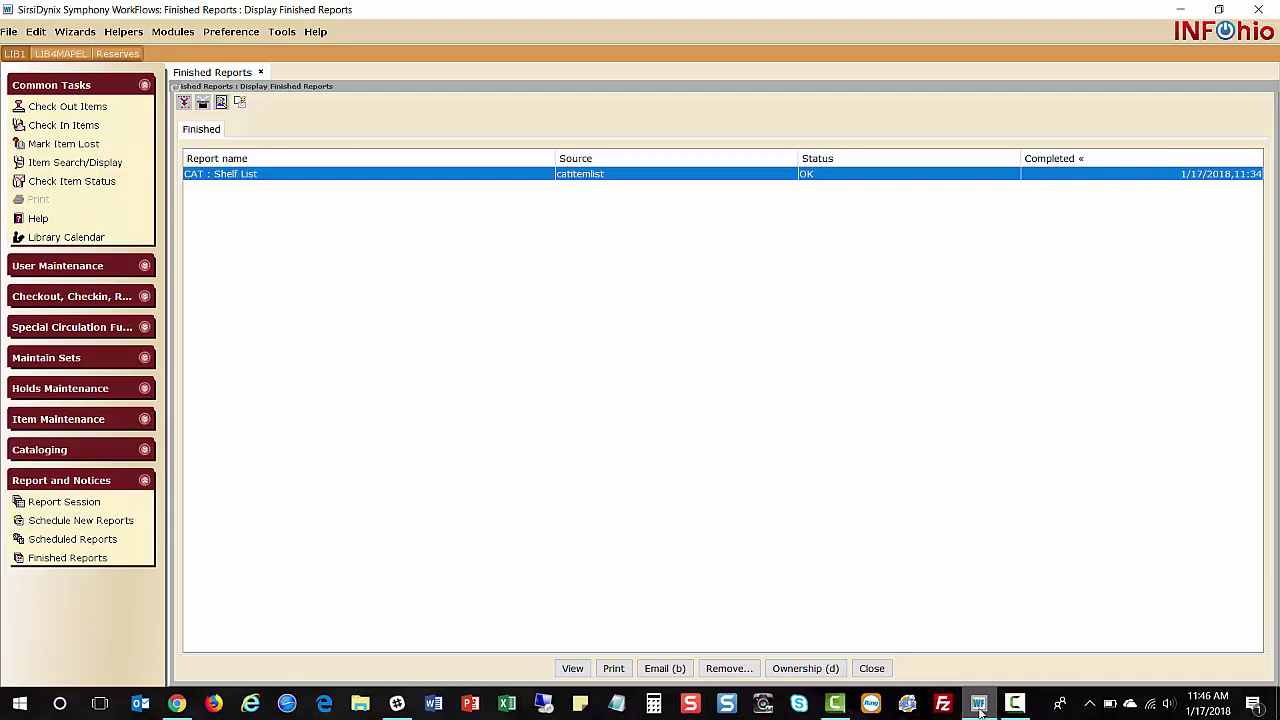
Step: Try viewing the finished Shelf List report, then dismiss the path-not-found error
double_click(224, 175)
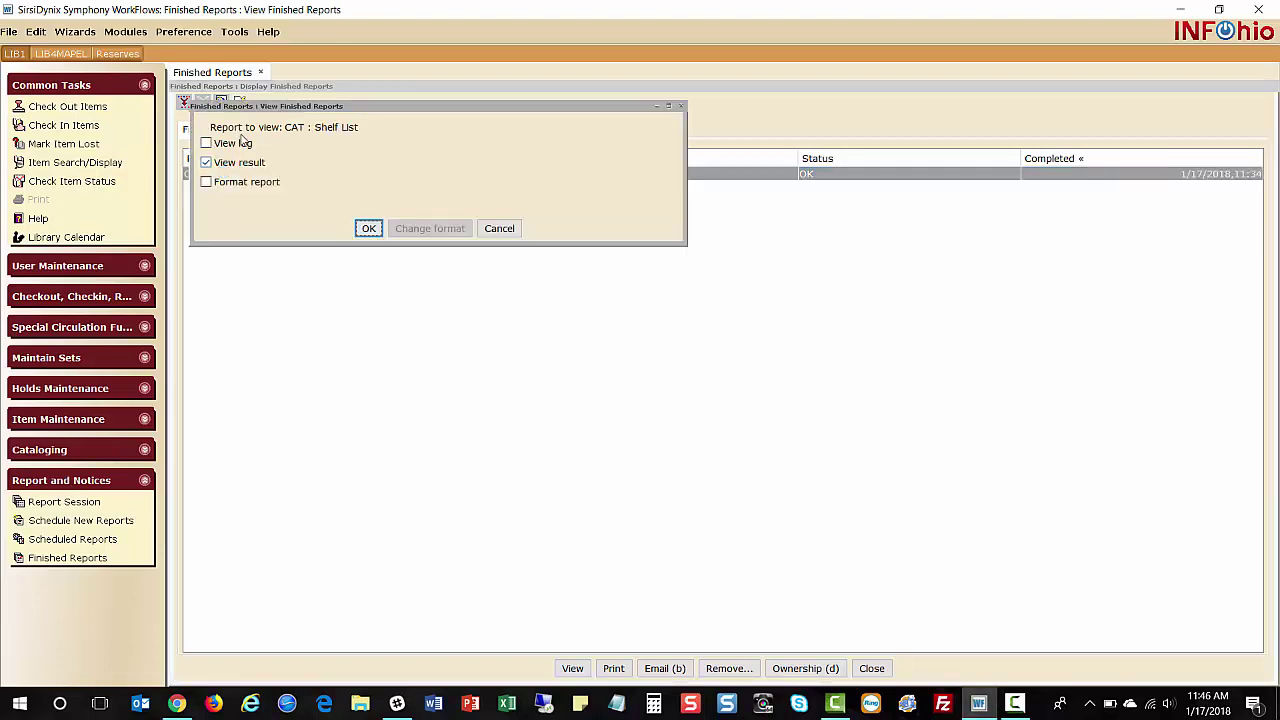
left_click(368, 229)
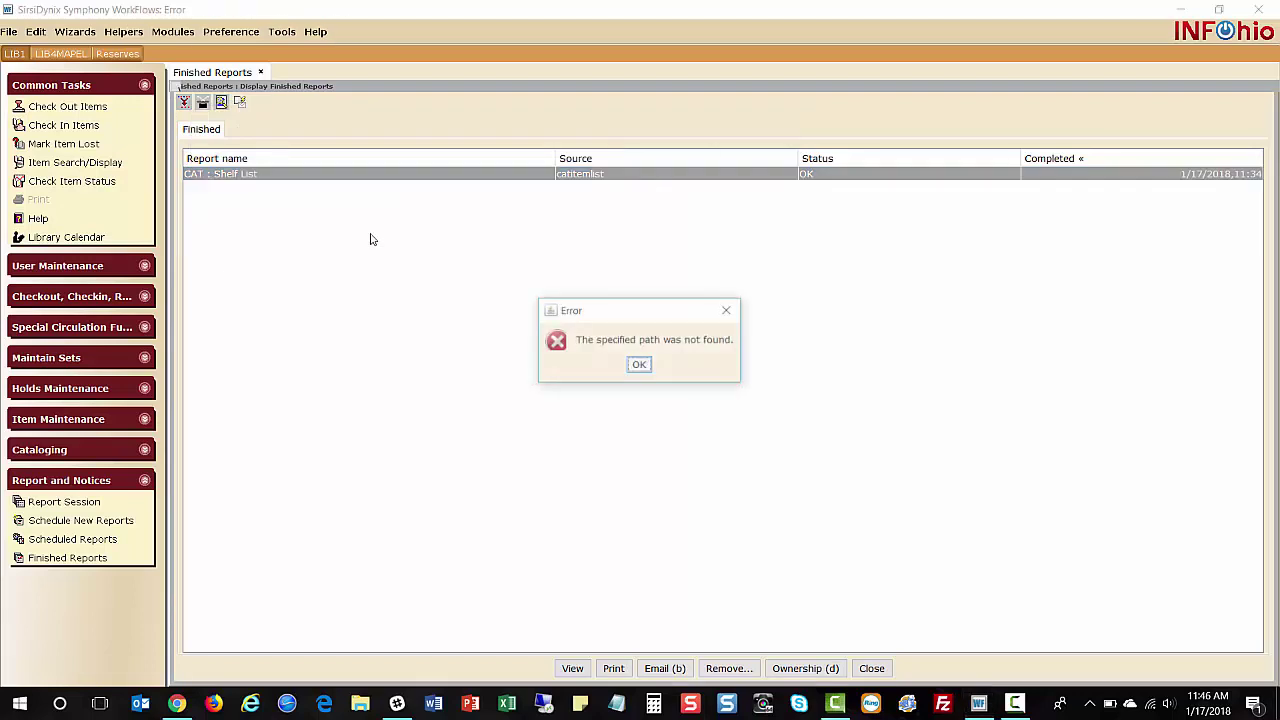
left_click(640, 365)
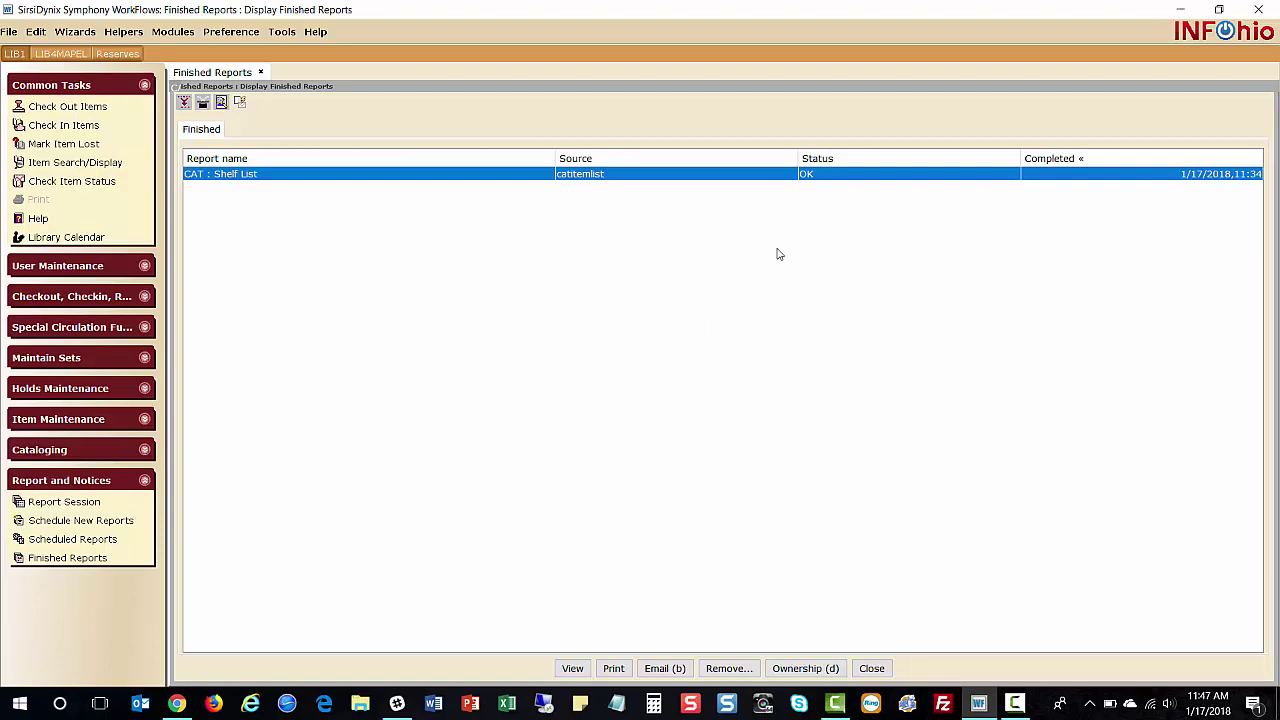
Step: In Chrome, open the WorkFlows Handbook SETUP page's Setting the Print Pathway guide
mouse_move(177, 705)
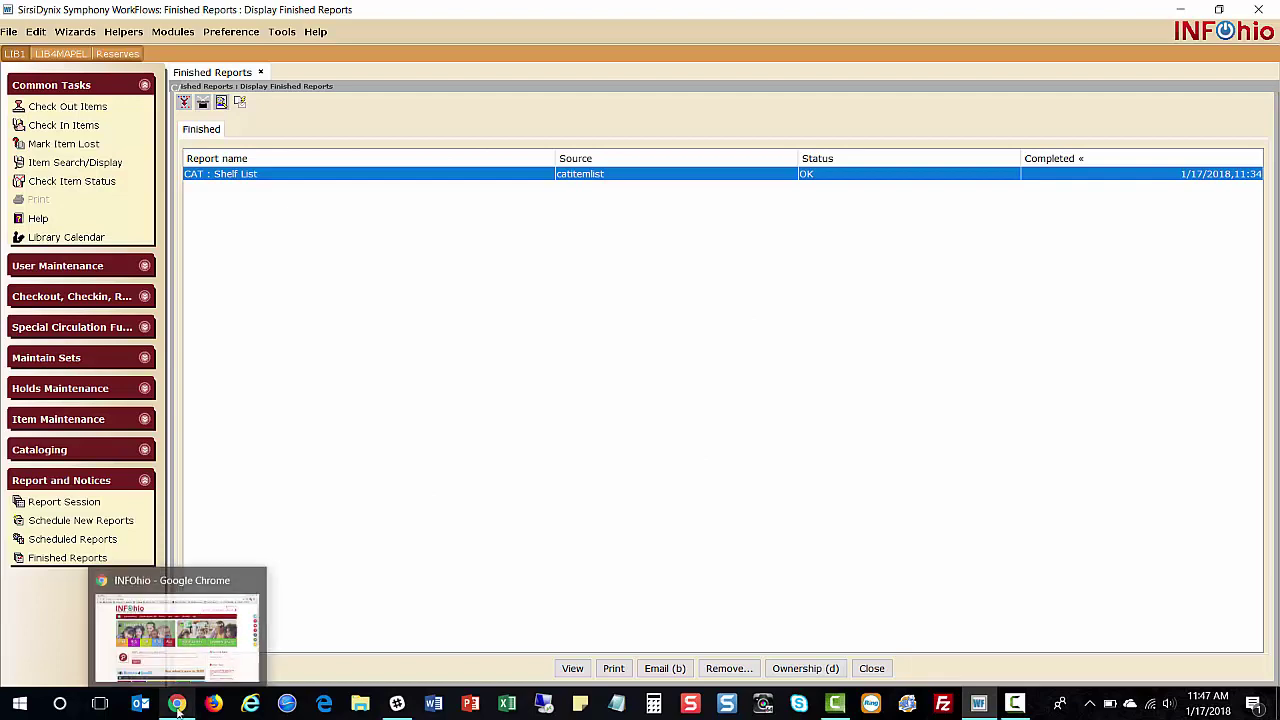
left_click(123, 657)
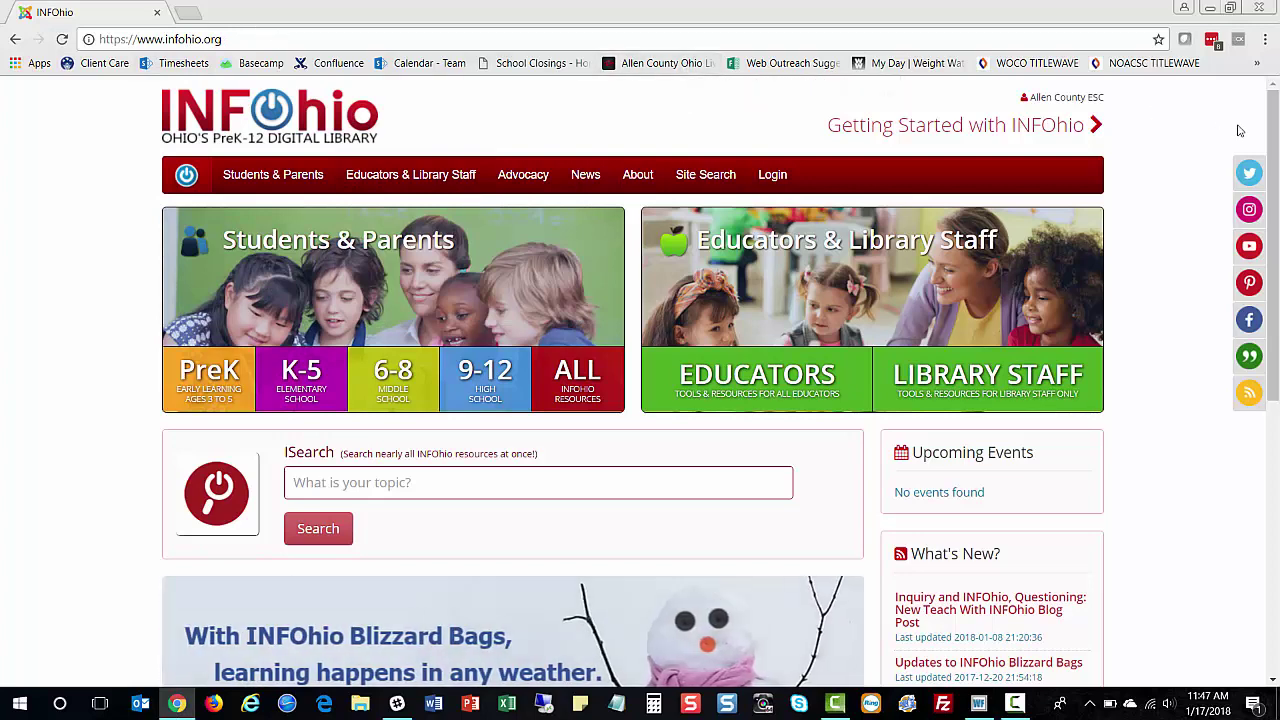
left_click_drag(1272, 131, 1275, 403)
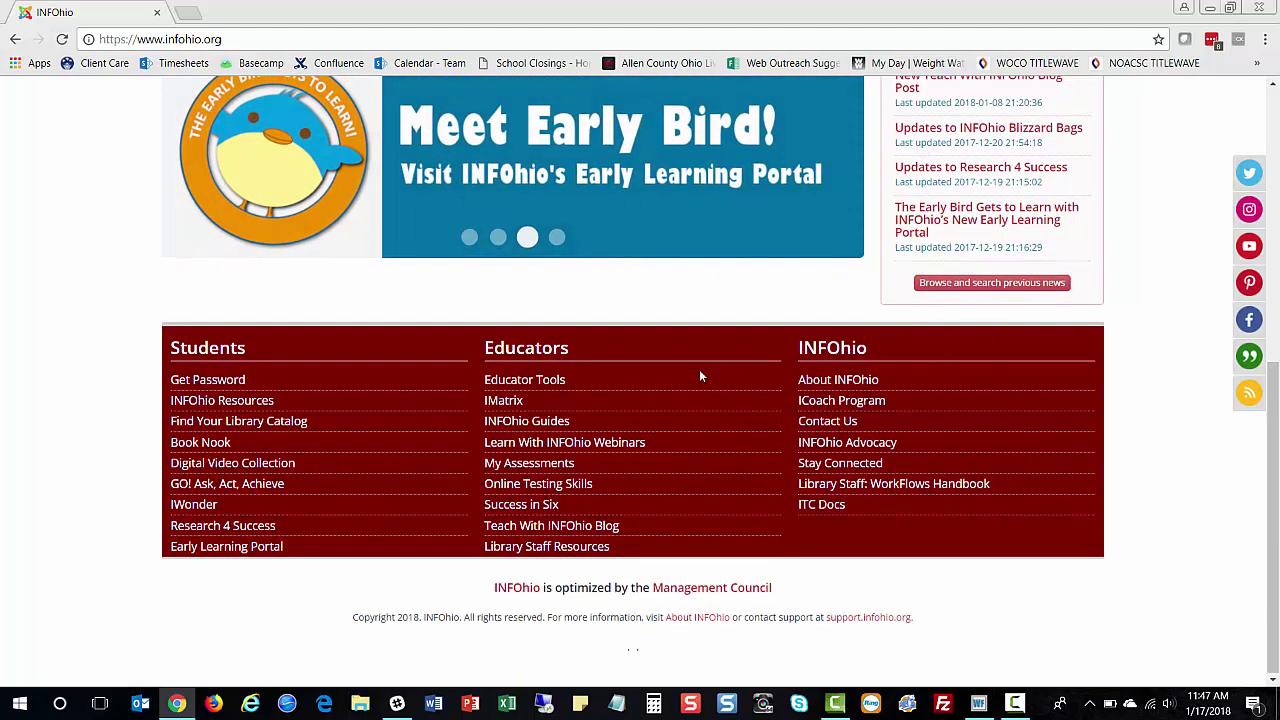
left_click(888, 484)
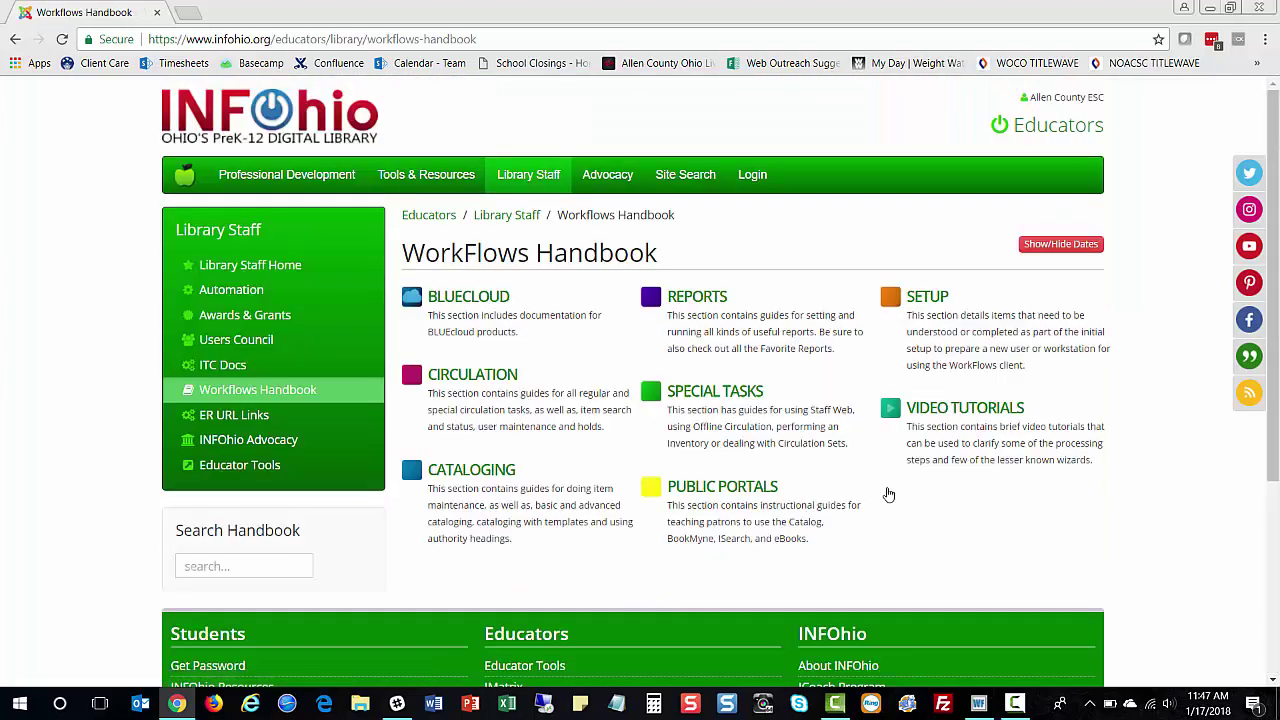
left_click(938, 311)
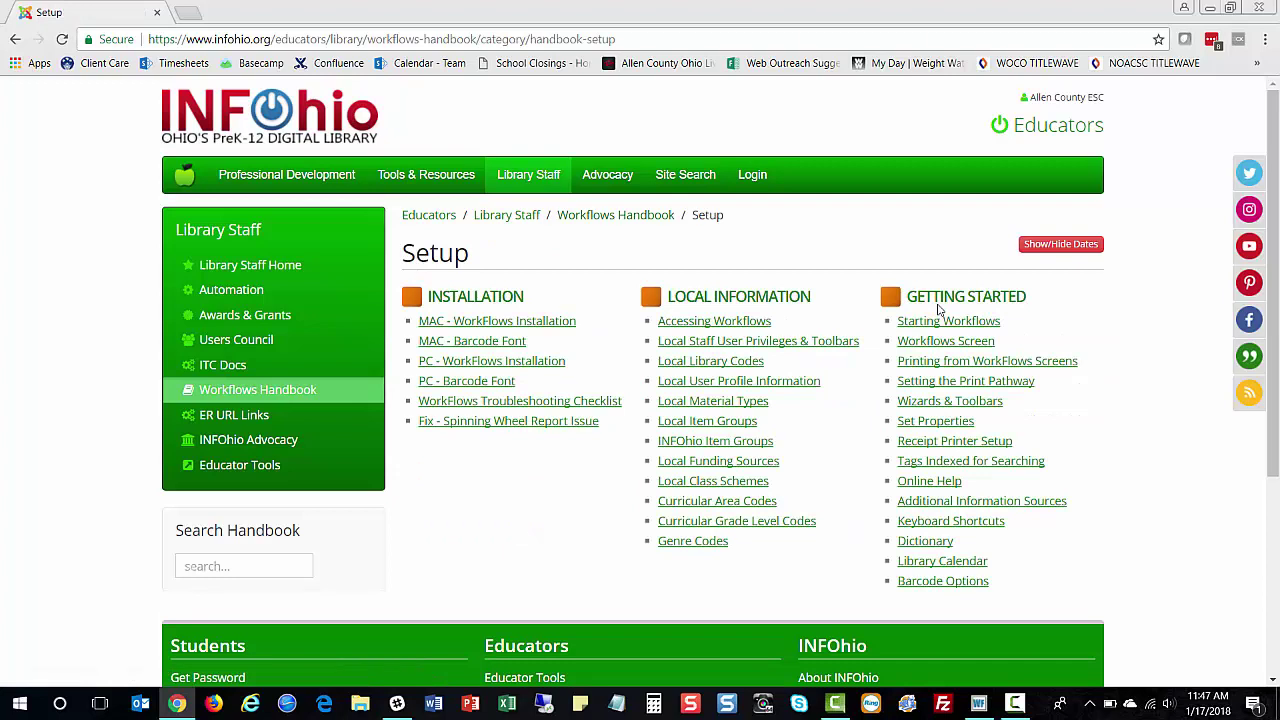
left_click(955, 385)
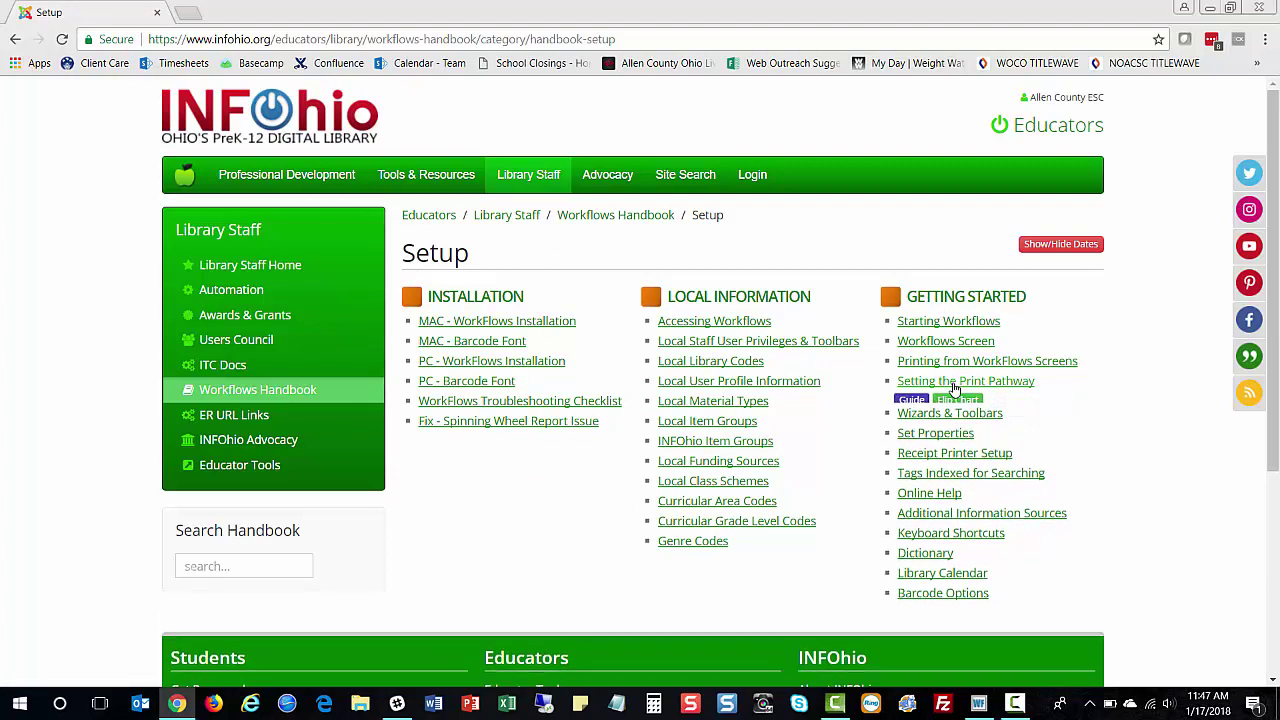
left_click(915, 400)
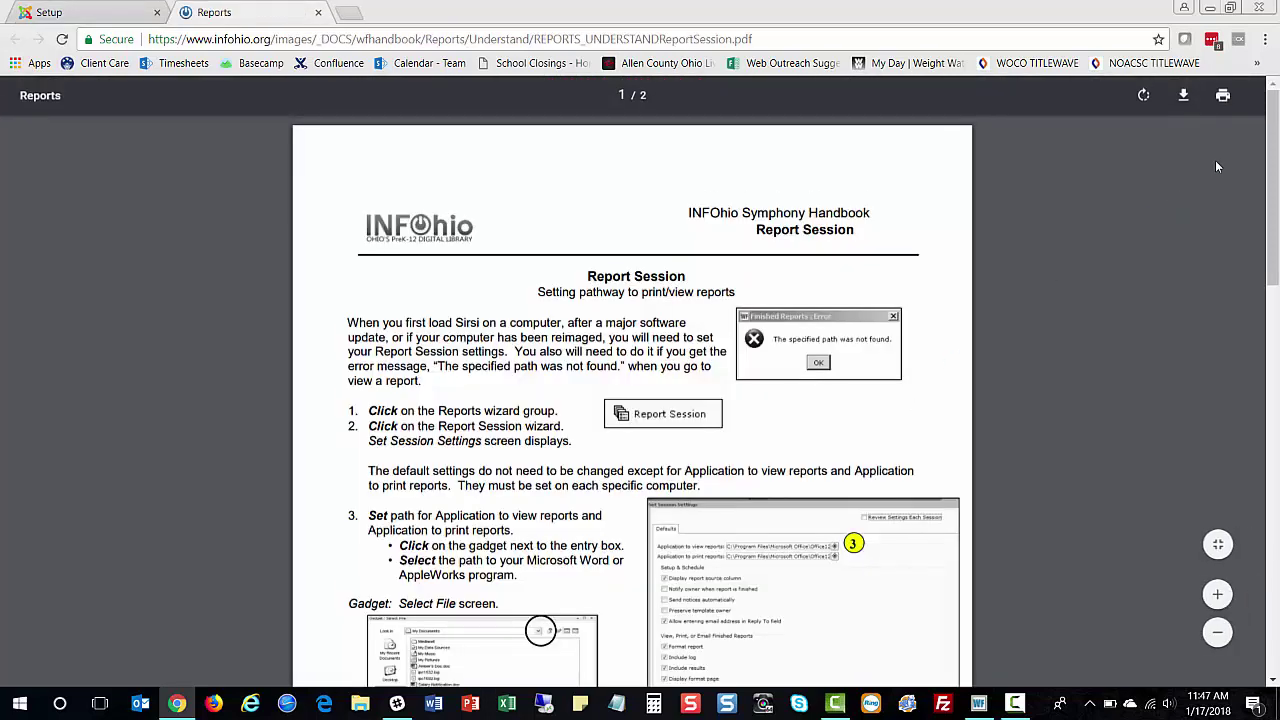
Step: Scroll the guide PDF to page 2 showing the Windows 10 64-bit and 32-bit WINWORD.EXE paths
left_click_drag(1275, 175, 1277, 437)
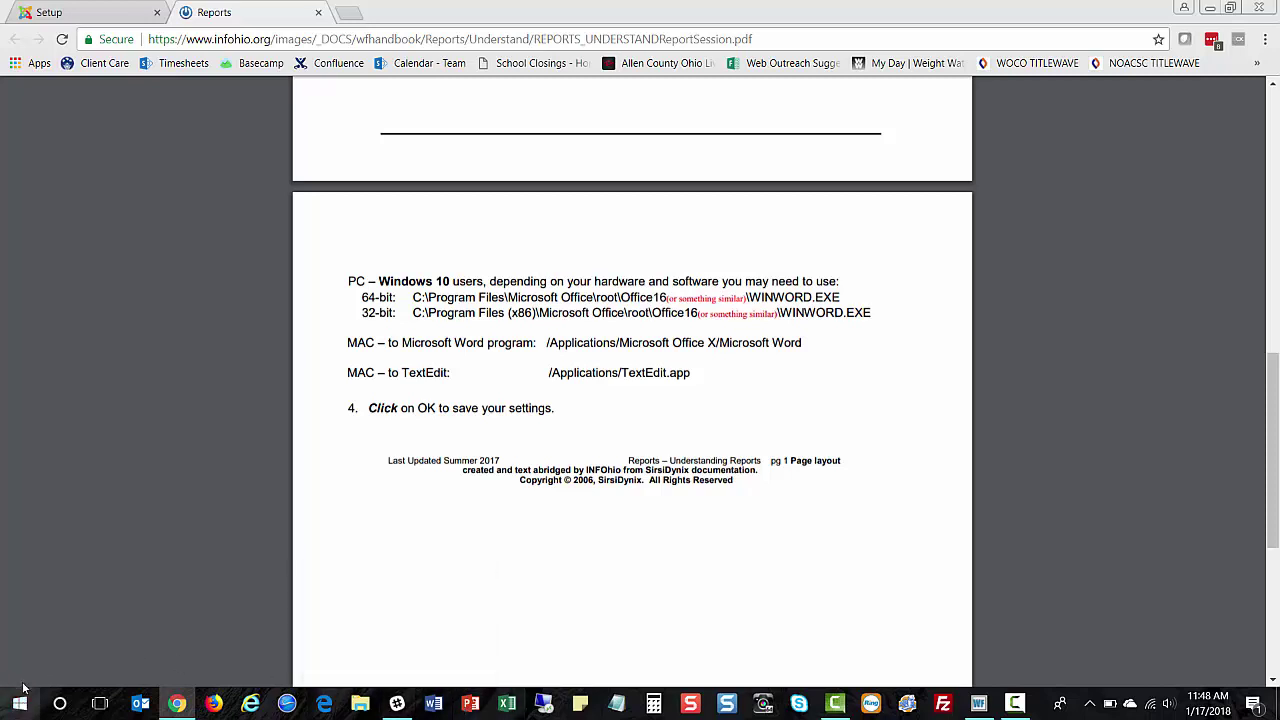
right_click(433, 706)
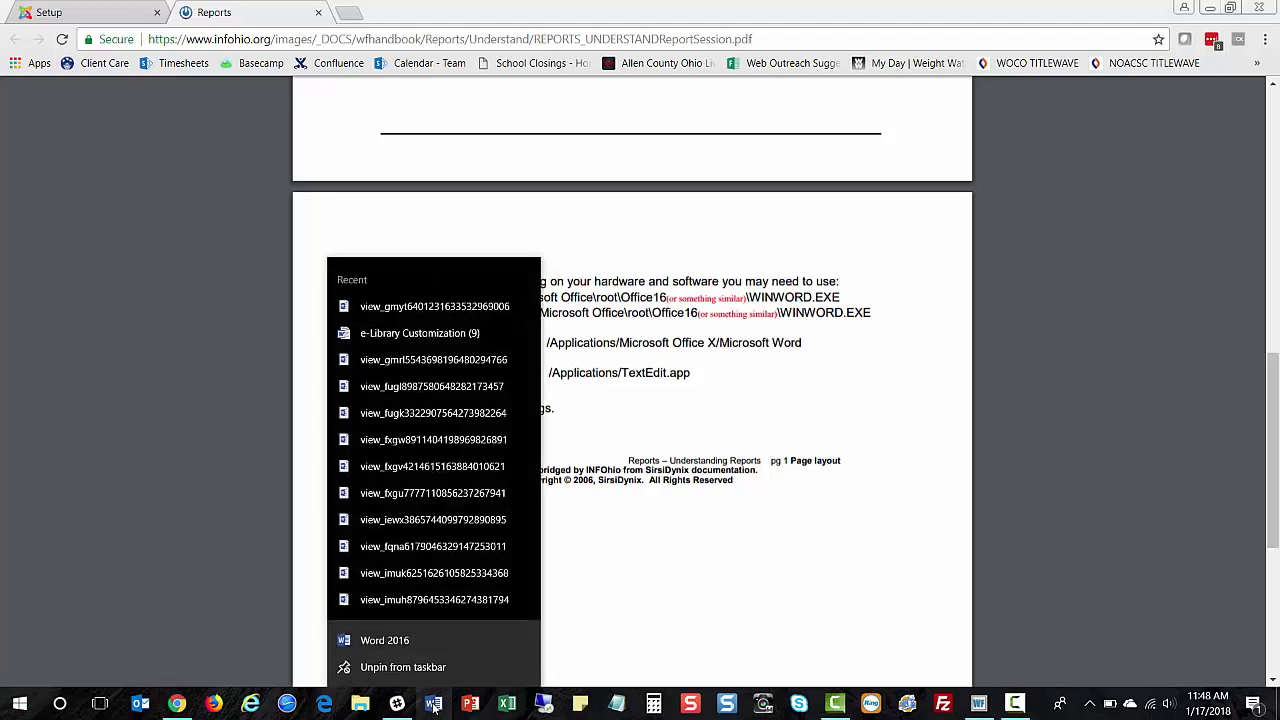
left_click(397, 650)
right_click(397, 650)
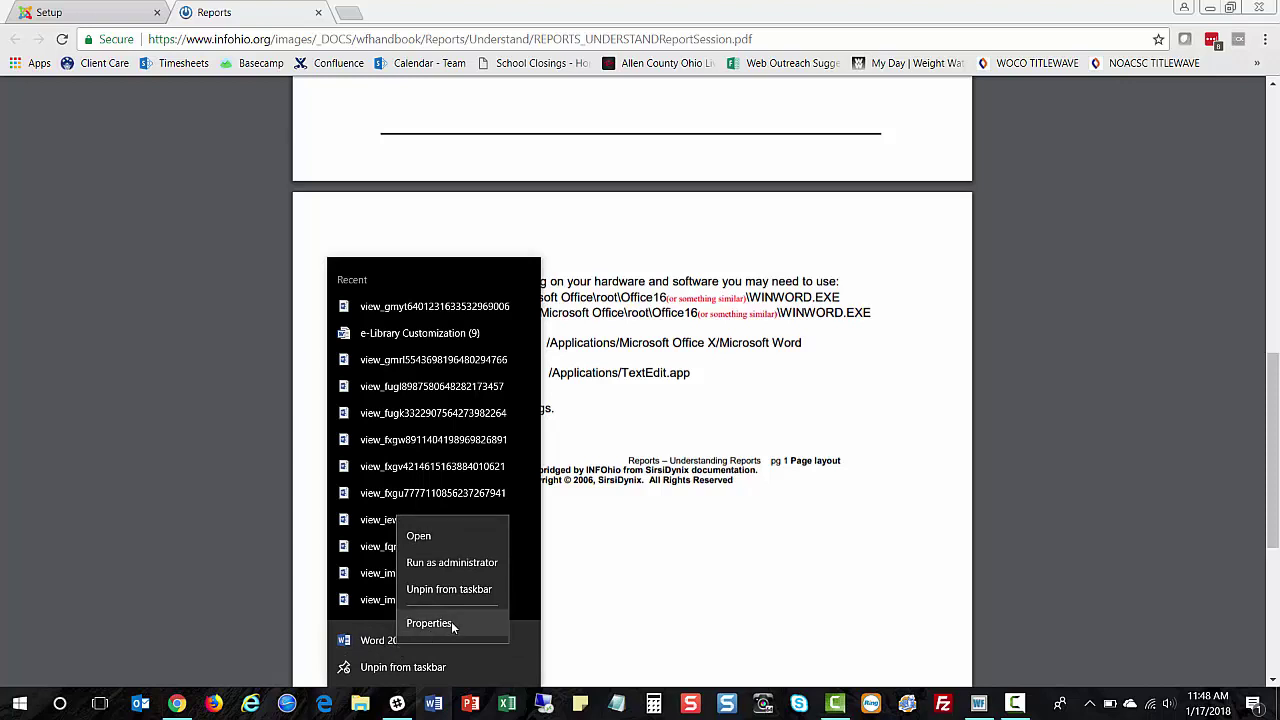
left_click(430, 623)
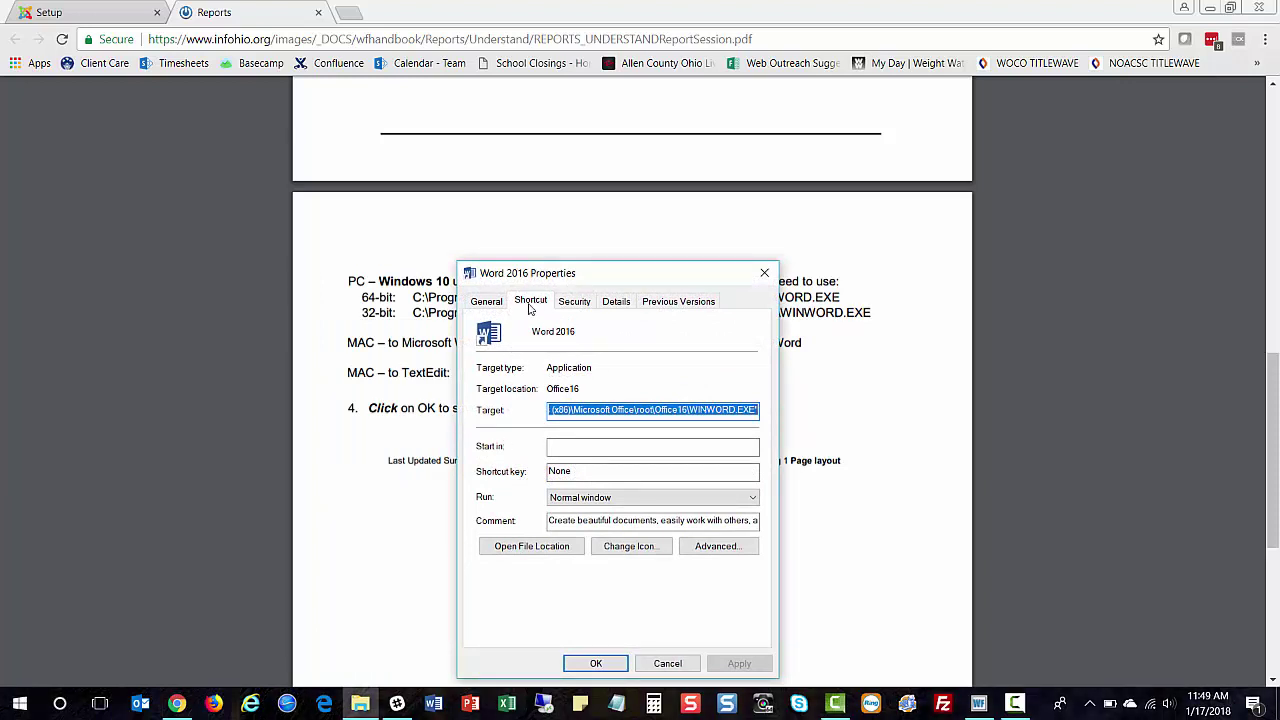
left_click(651, 410)
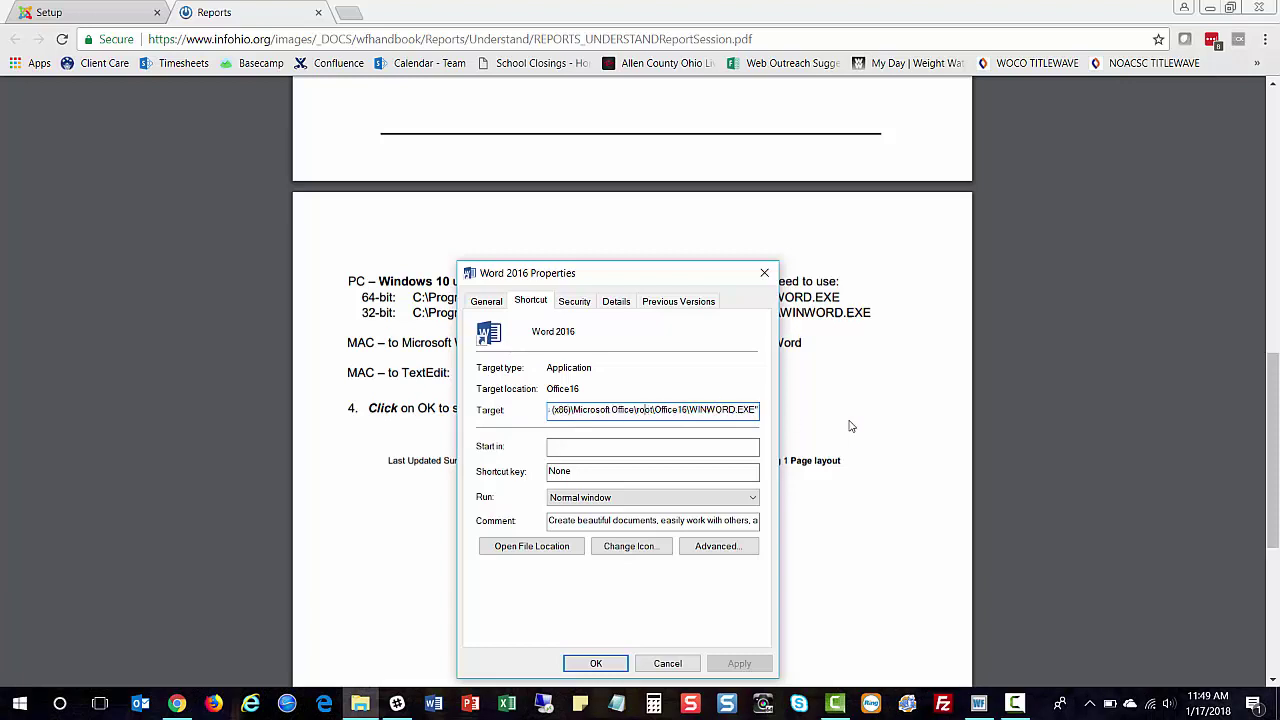
key("Home")
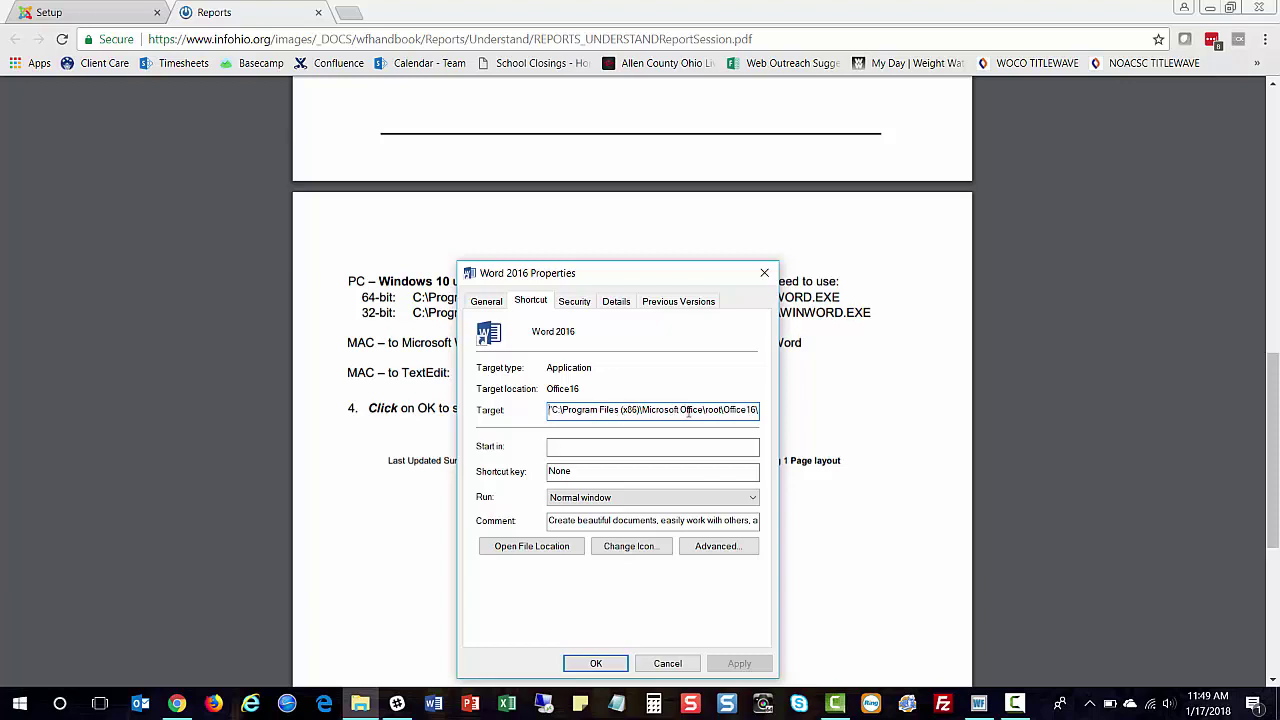
double_click(716, 410)
left_click(728, 410)
key("Right")
key("Right")
key("Right")
key("Right")
key("Right")
key("Right")
key("Right")
key("Right")
type("\"")
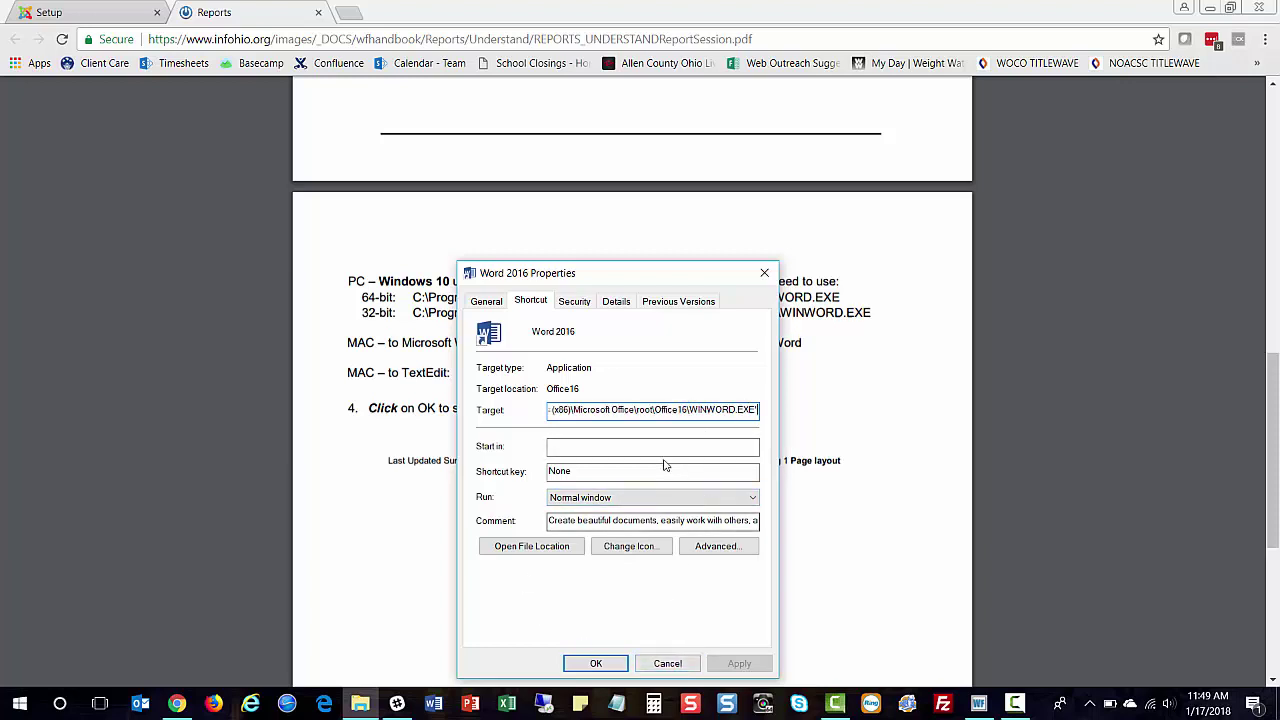
left_click(668, 664)
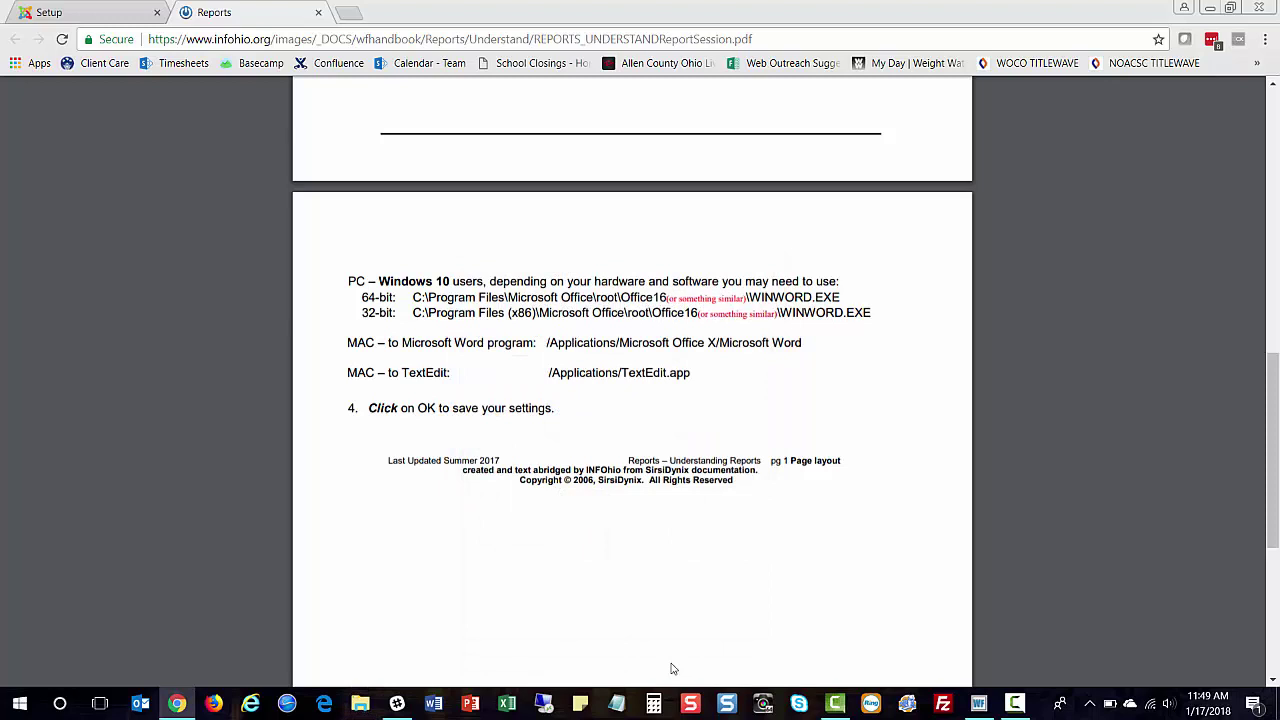
left_click(980, 710)
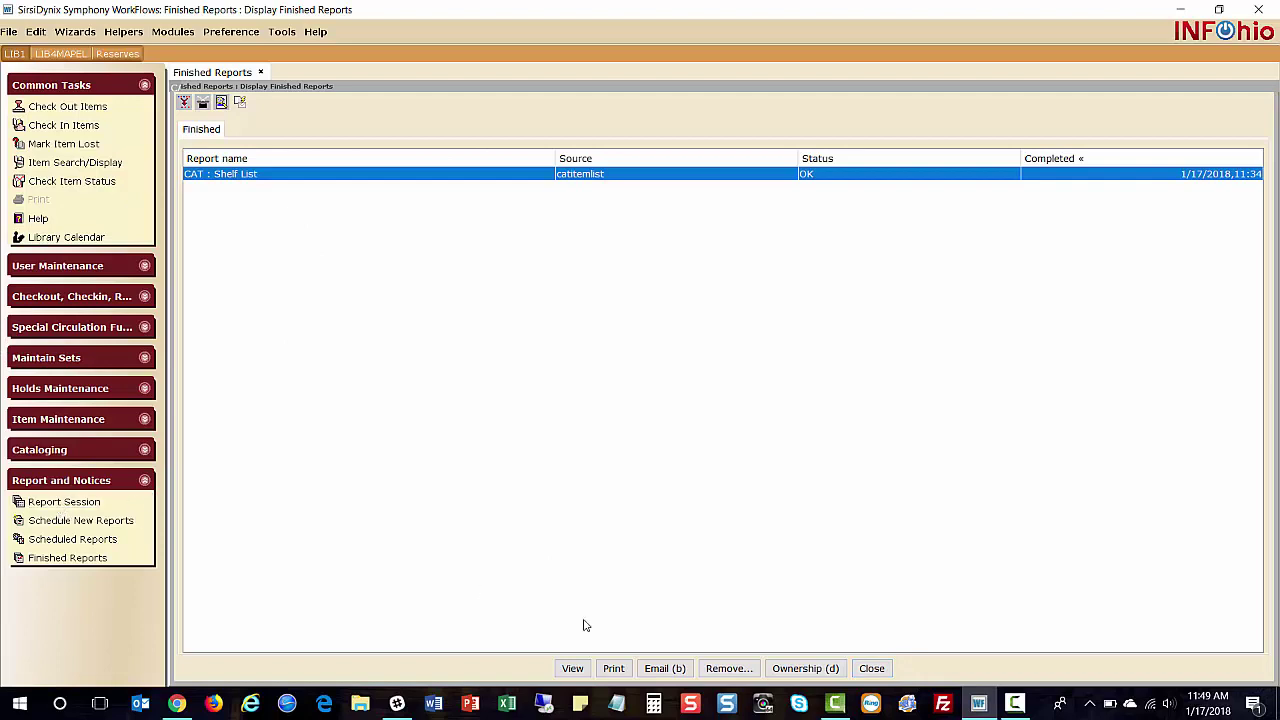
Step: Close Finished Reports, open Report Session settings, and browse for the view-reports application
left_click(882, 669)
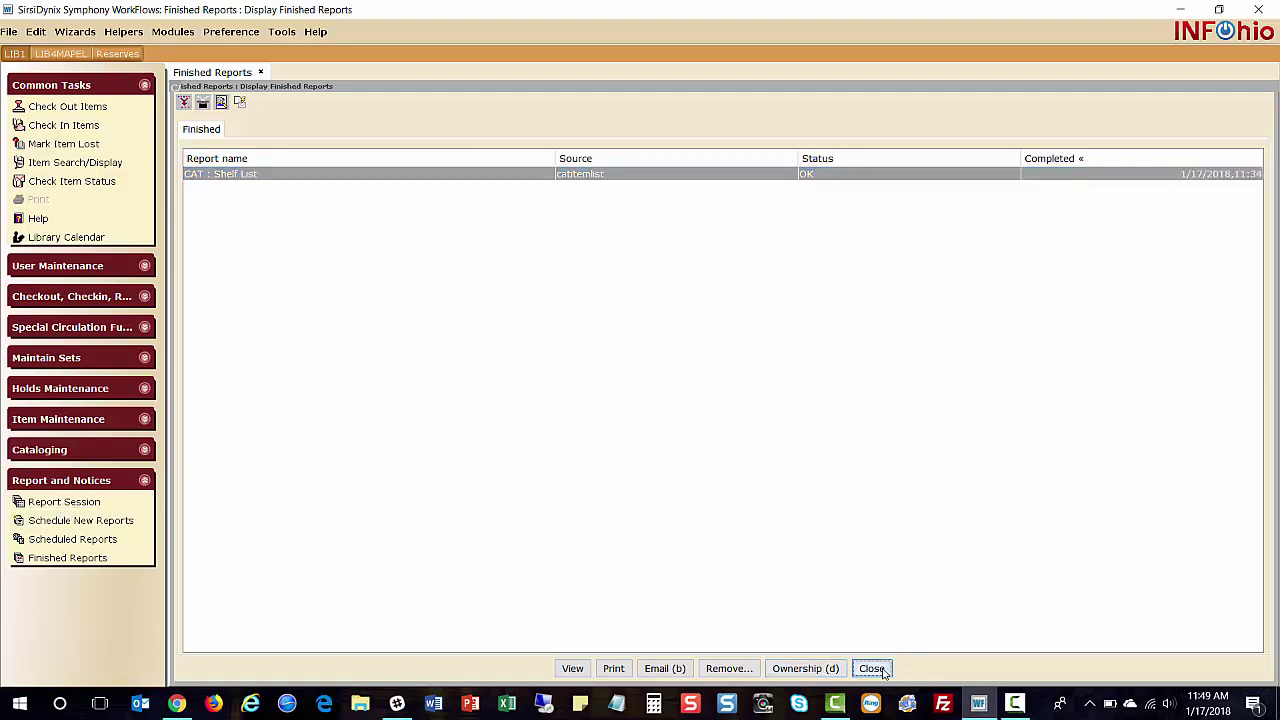
left_click(67, 503)
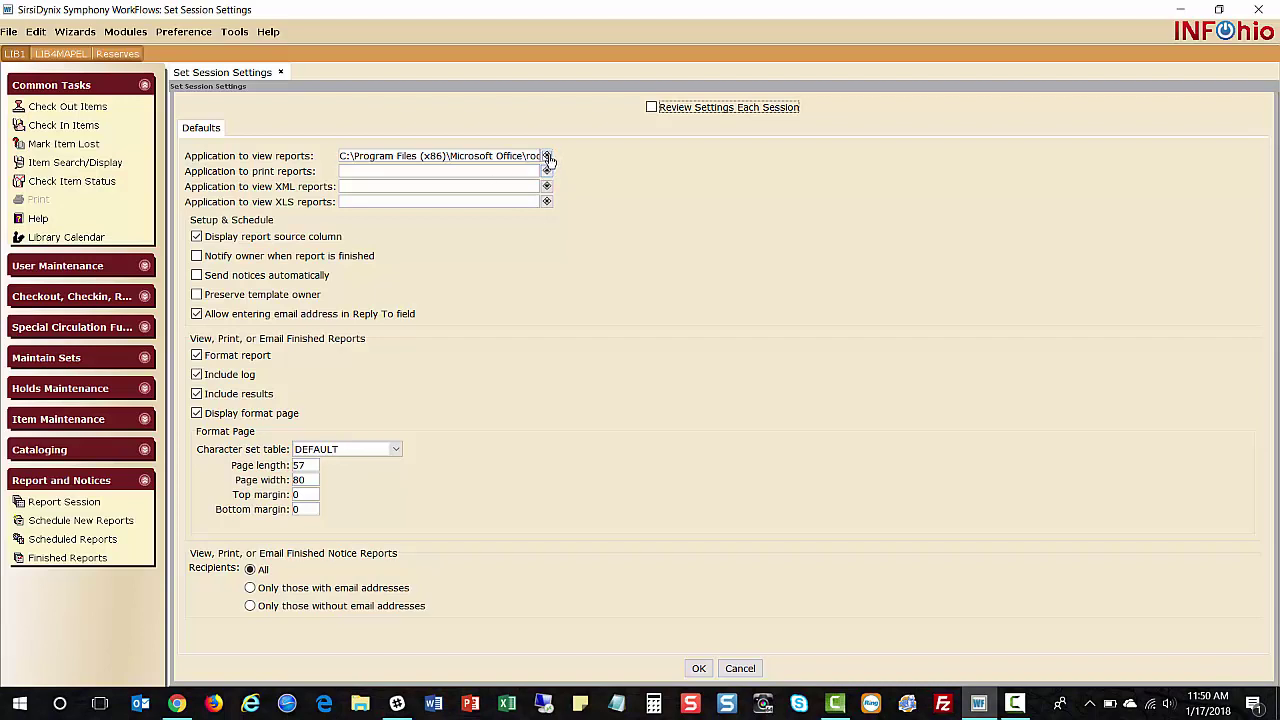
left_click(547, 156)
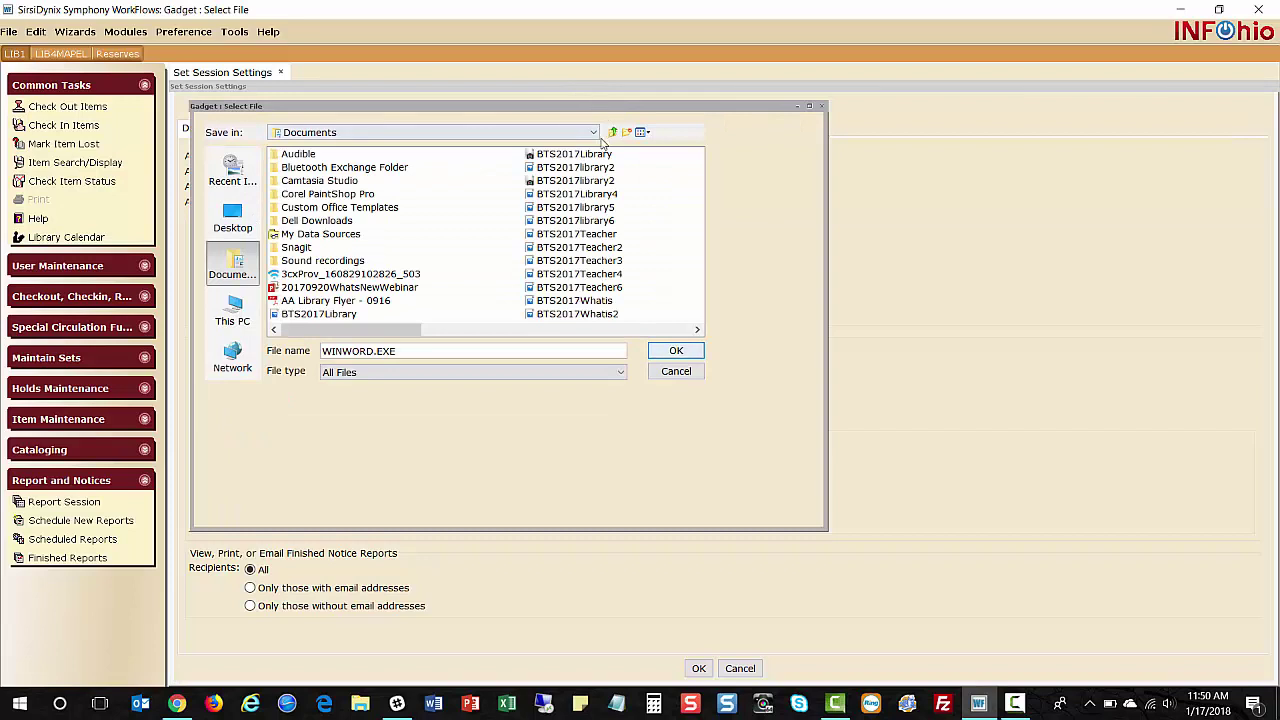
Step: Browse via This PC to C:\Program Files (x86)\Microsoft Office
left_click(593, 133)
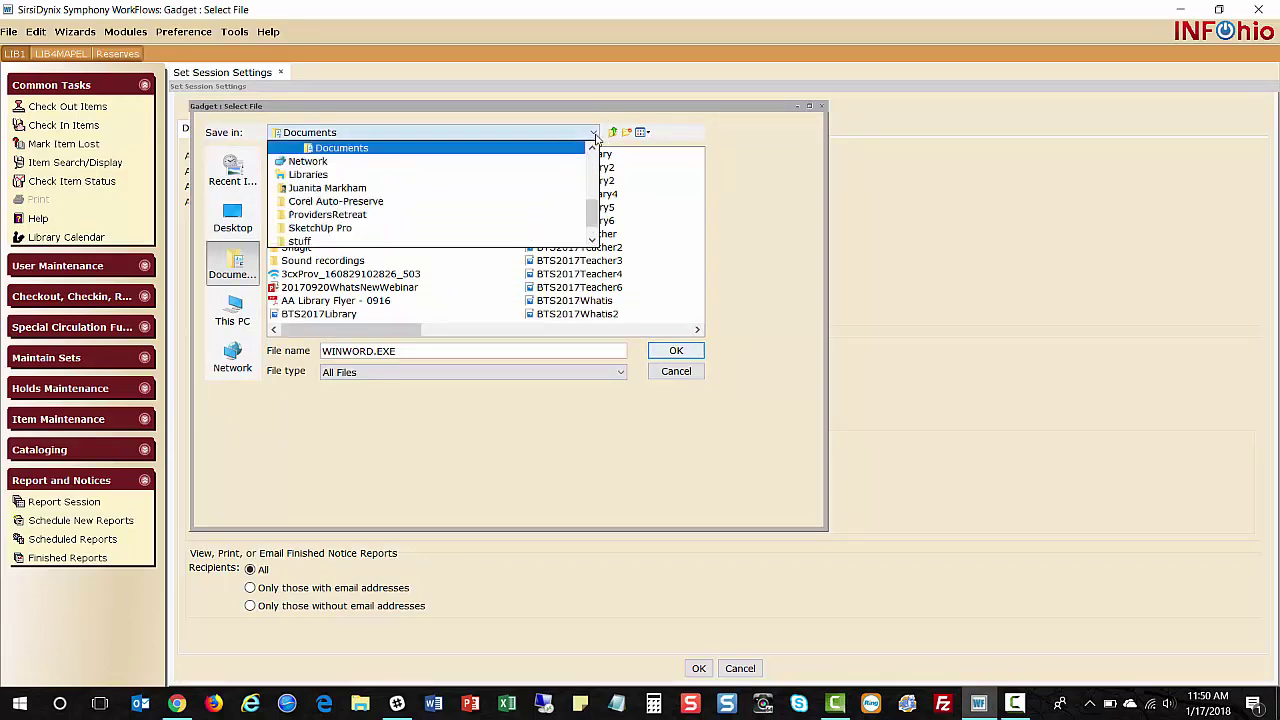
left_click_drag(594, 212, 604, 170)
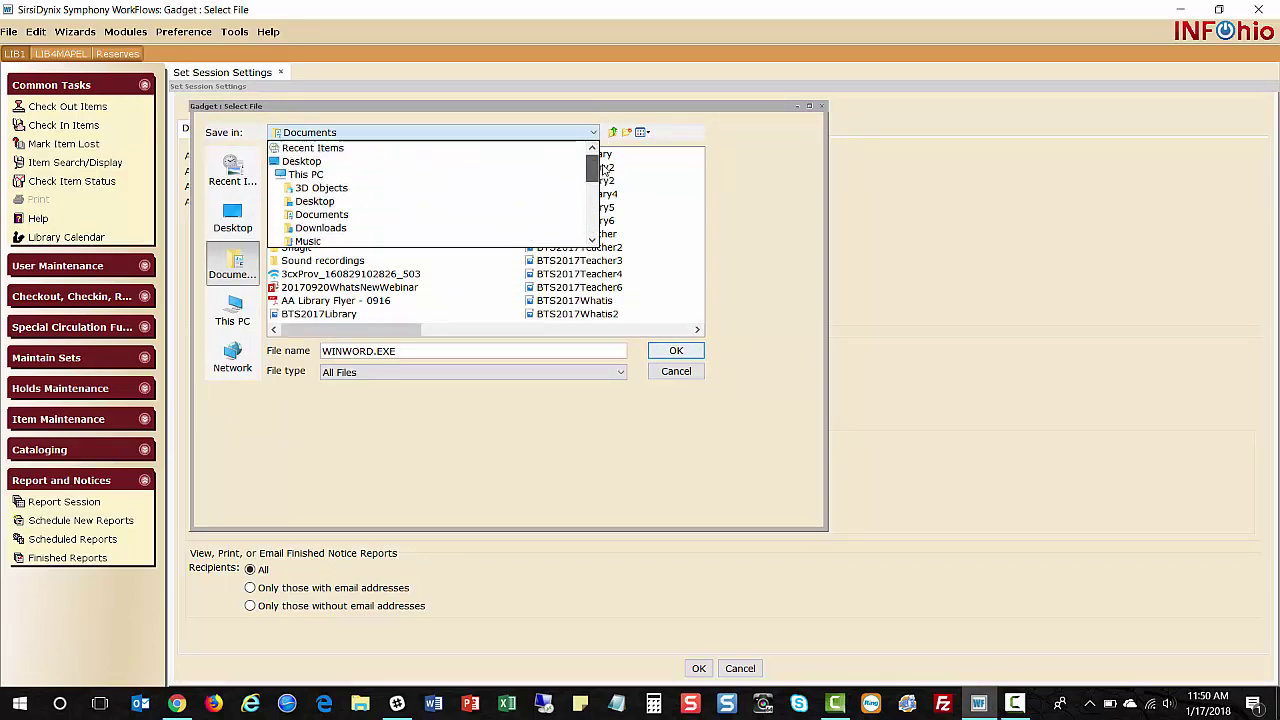
left_click(387, 180)
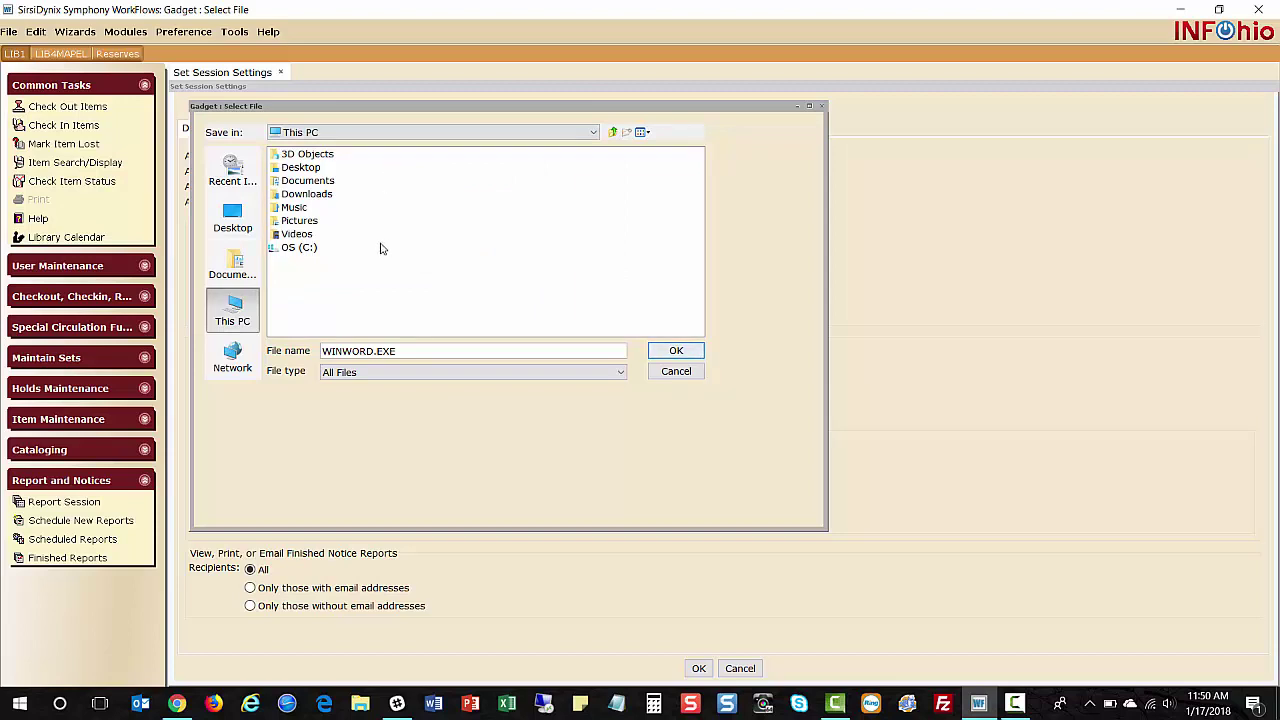
double_click(294, 249)
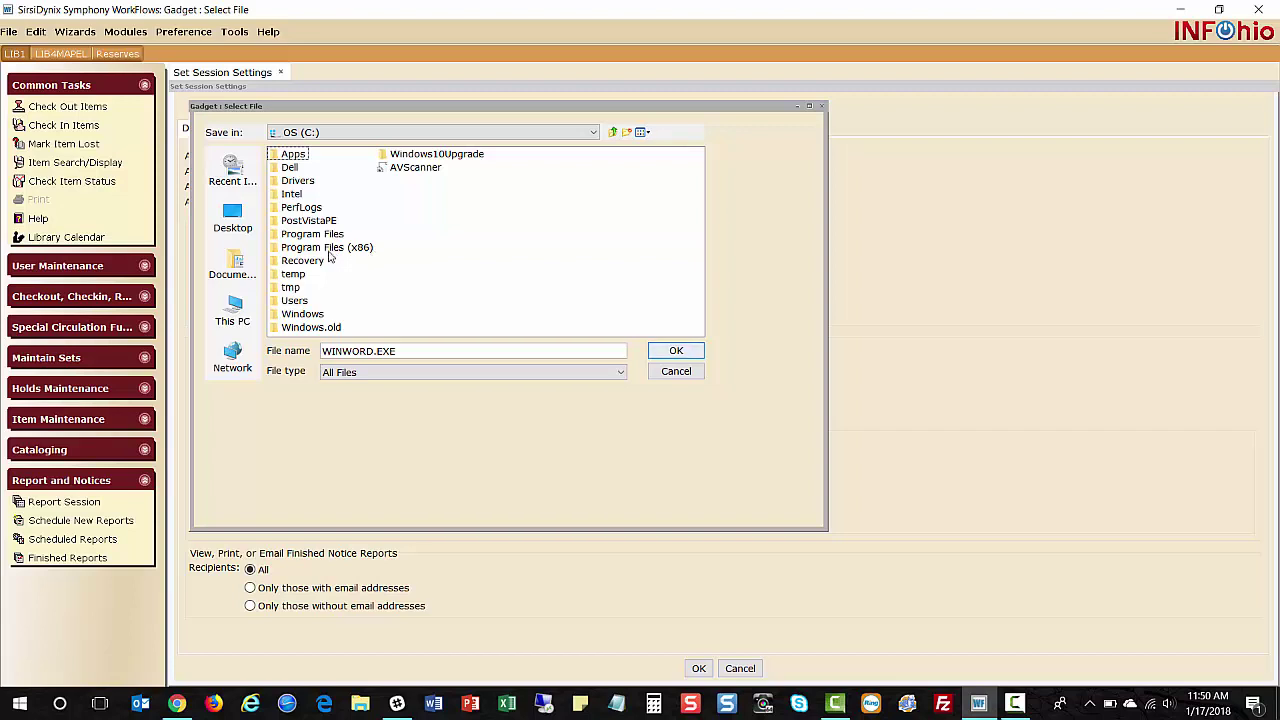
left_click(330, 251)
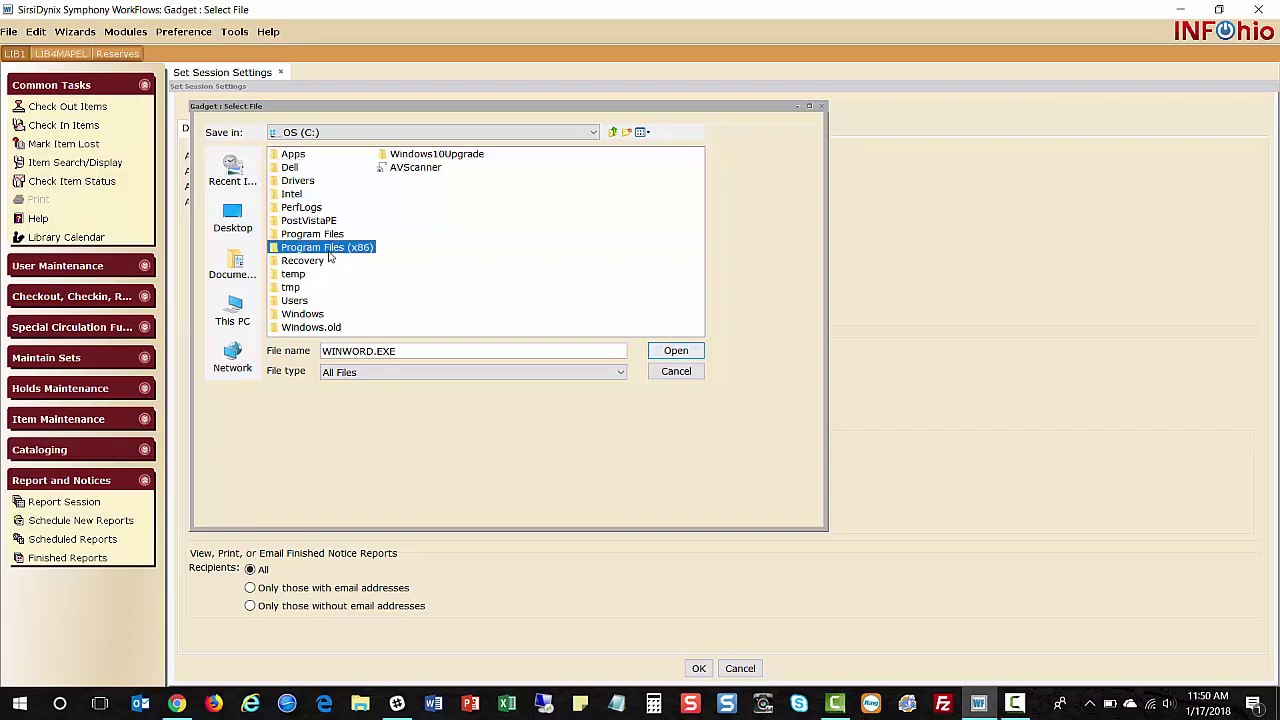
double_click(329, 250)
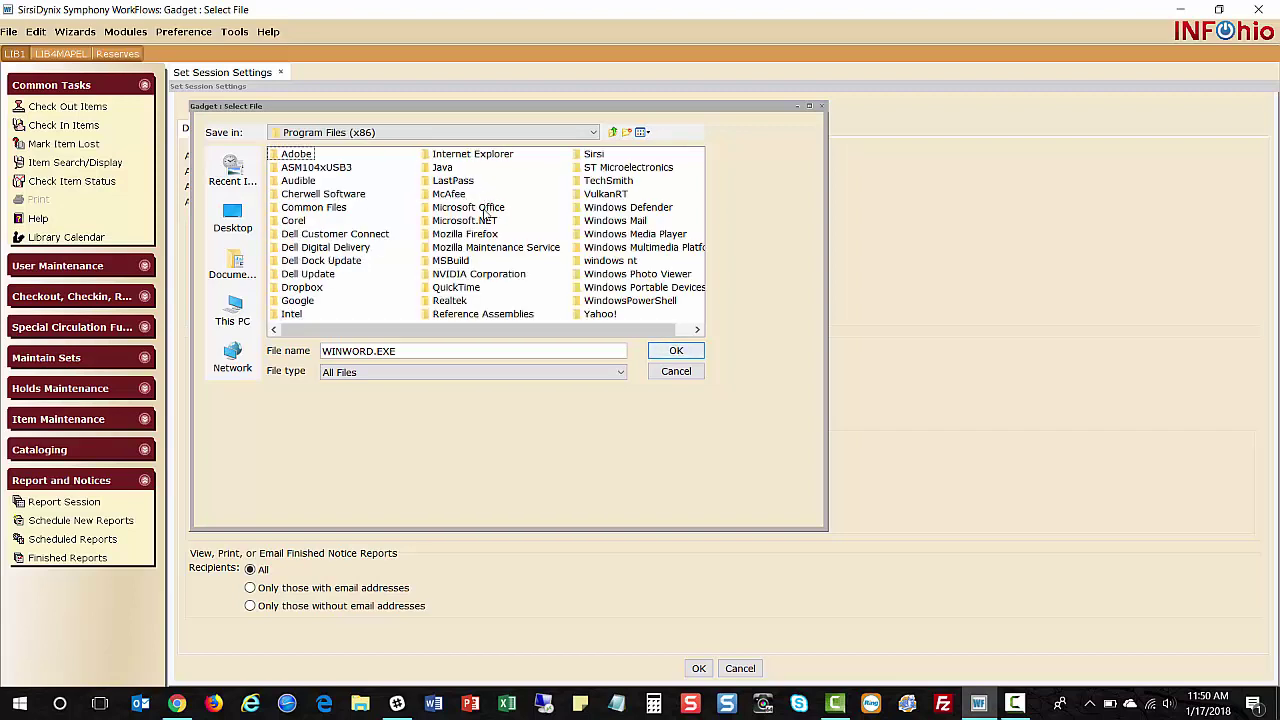
left_click(470, 208)
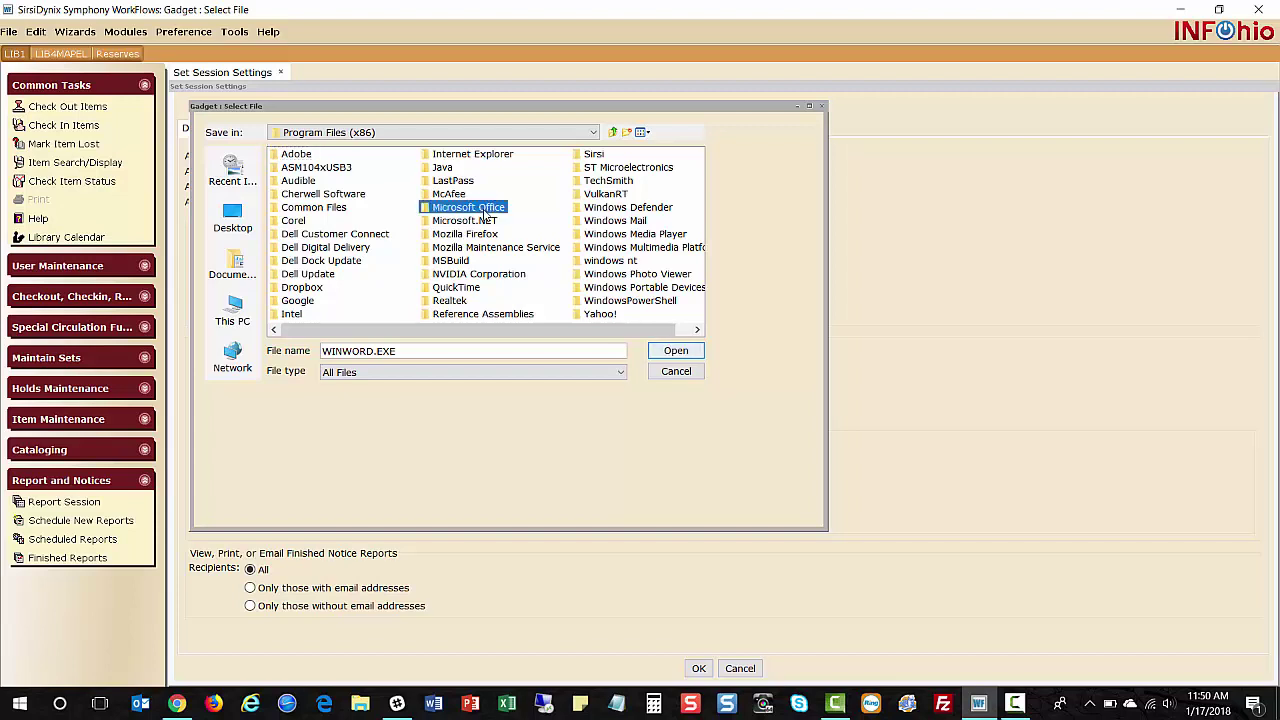
double_click(485, 211)
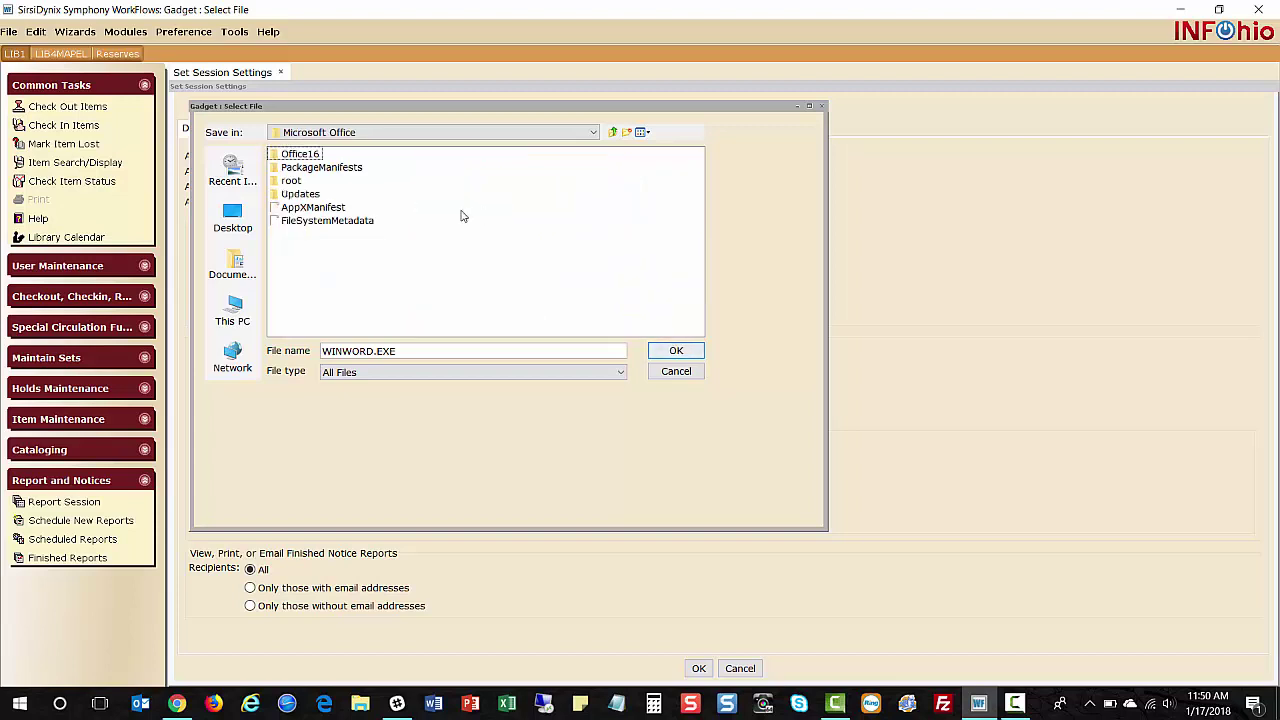
Step: Pick WINWORD.EXE from root\Office16 as the application to view reports
double_click(291, 181)
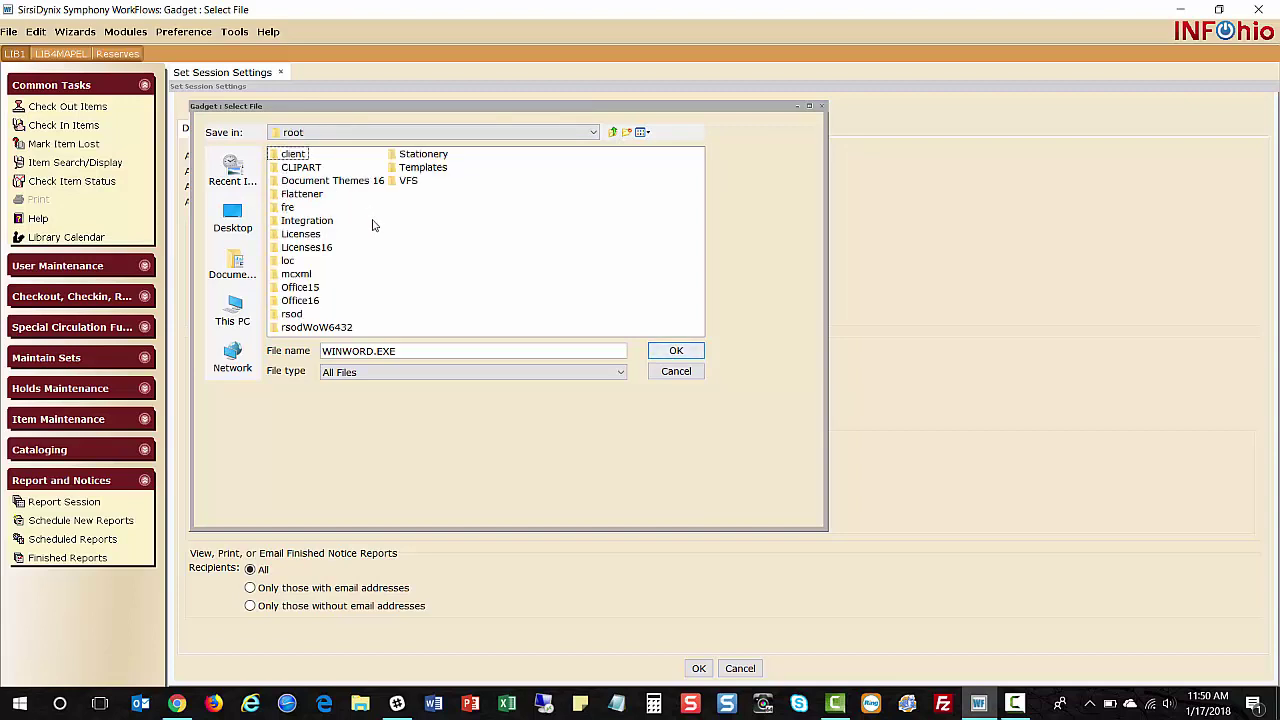
left_click(300, 301)
double_click(300, 301)
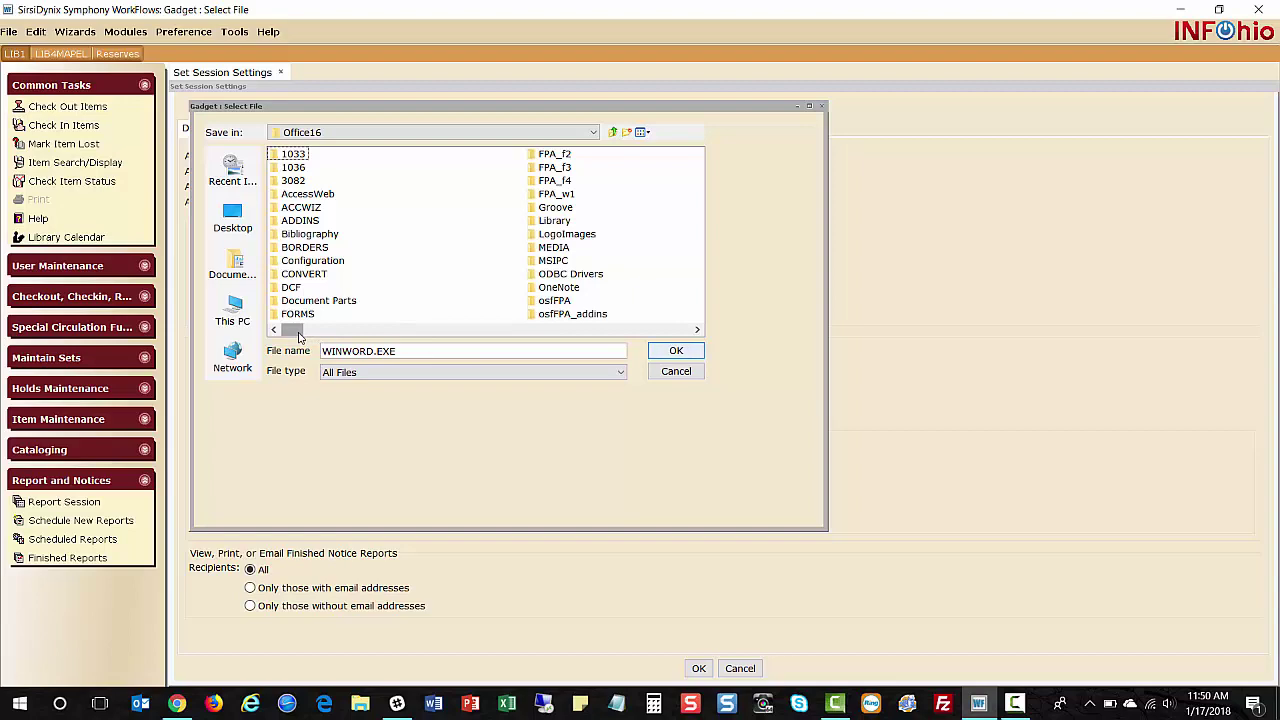
left_click_drag(298, 336, 686, 347)
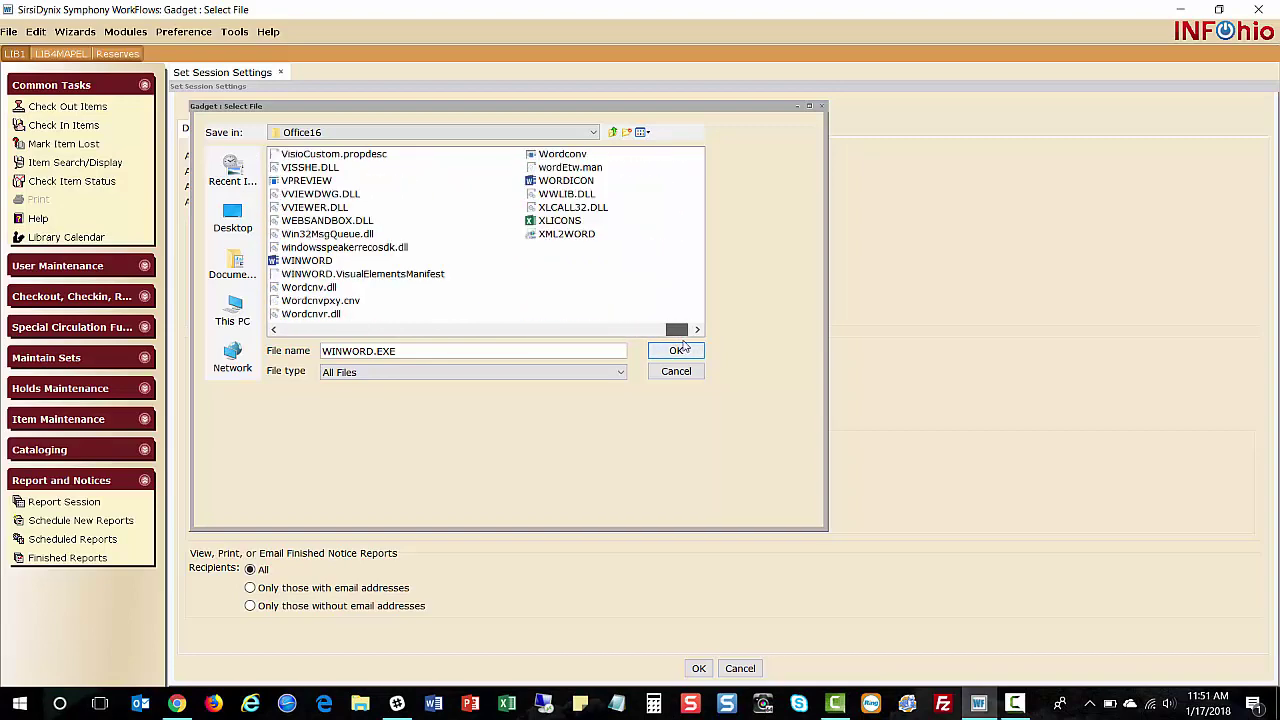
left_click(296, 261)
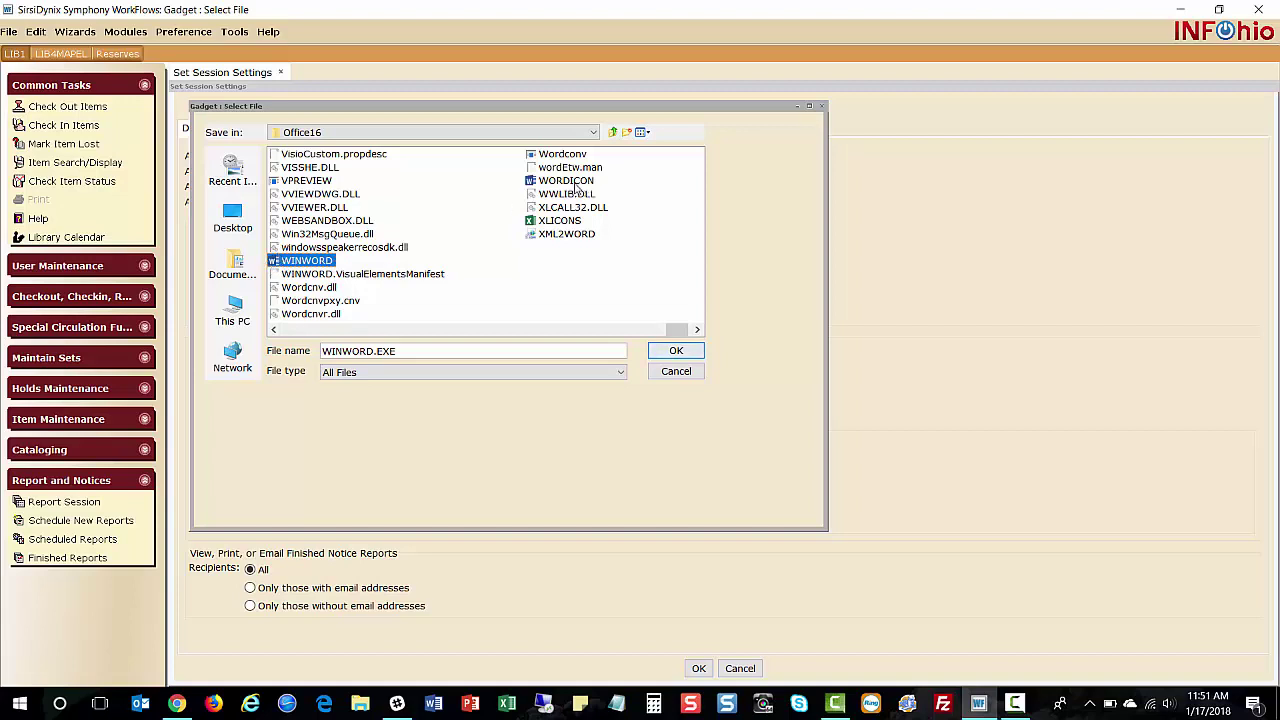
left_click(686, 352)
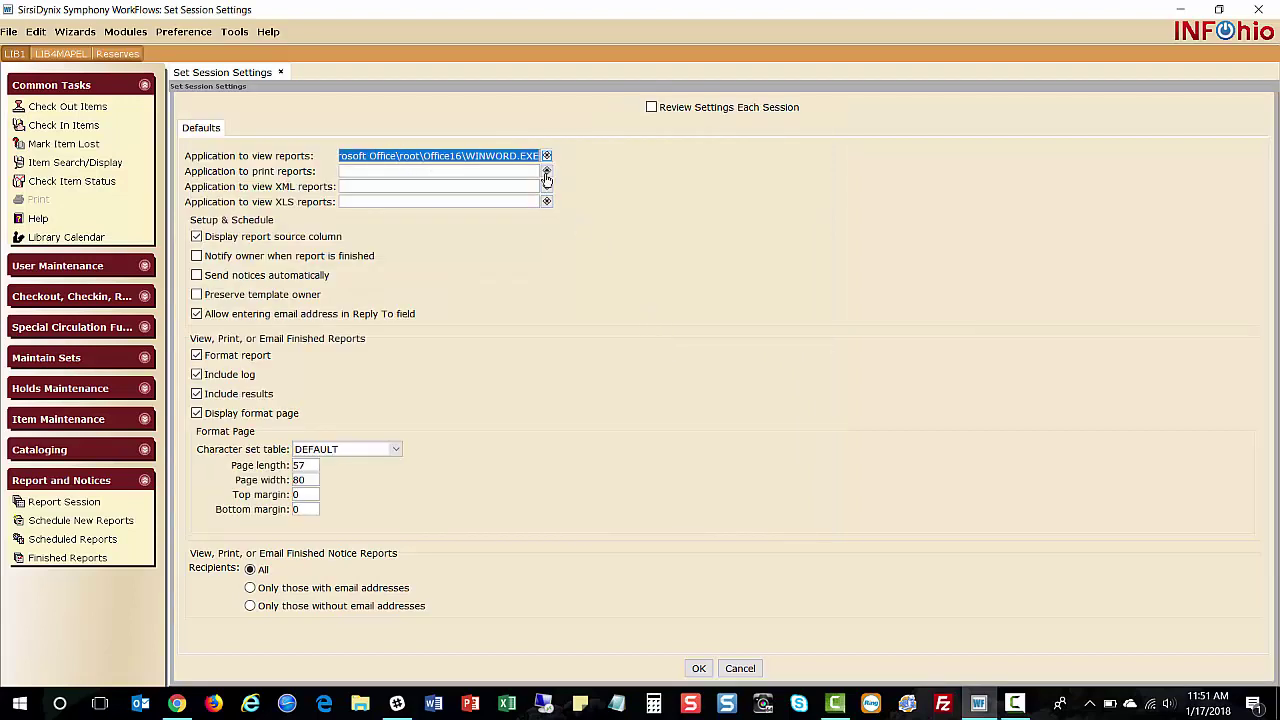
Step: Copy the Office16 WINWORD.EXE view-reports path into Application to print reports
left_click(488, 160)
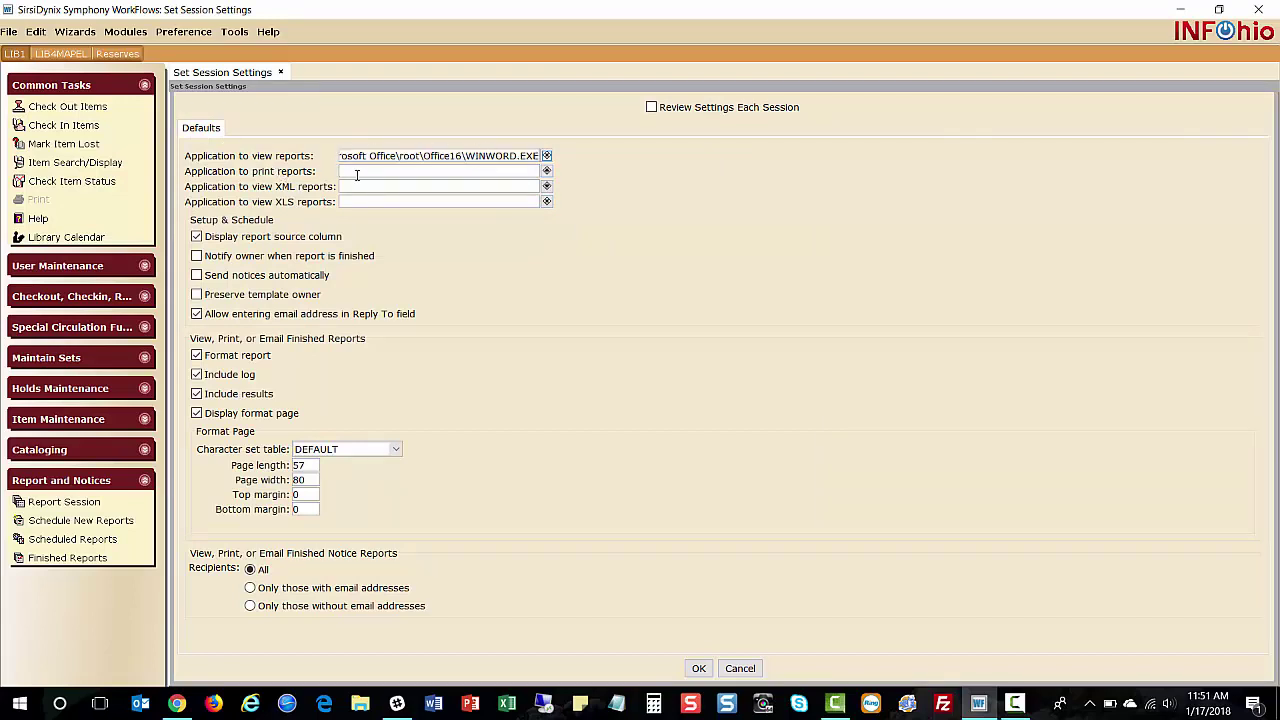
triple_click(448, 156)
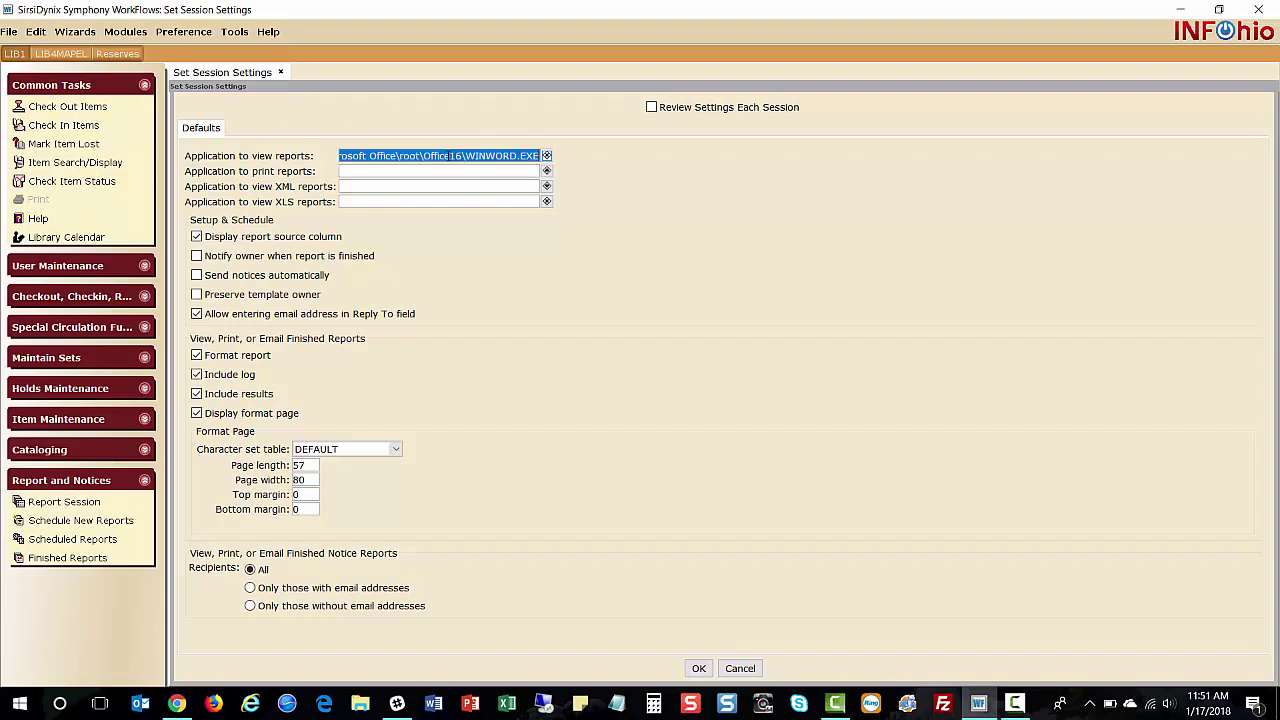
left_click(442, 170)
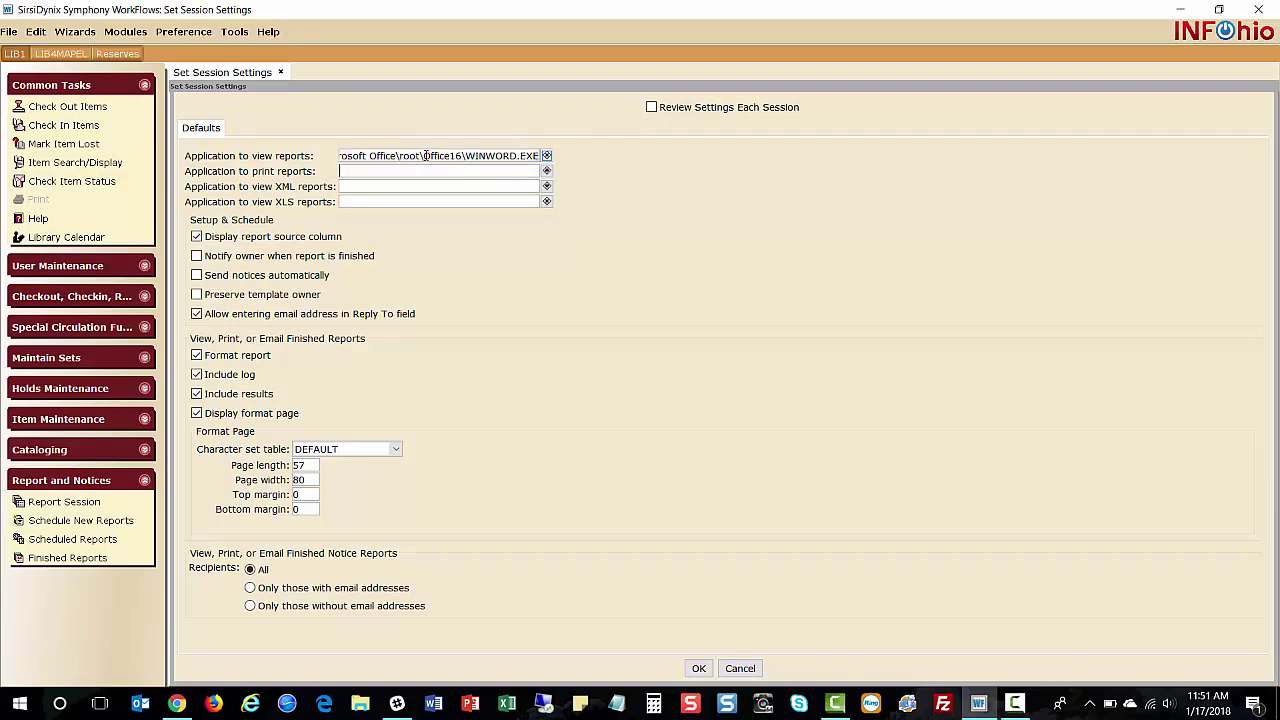
triple_click(425, 156)
key("ctrl+c")
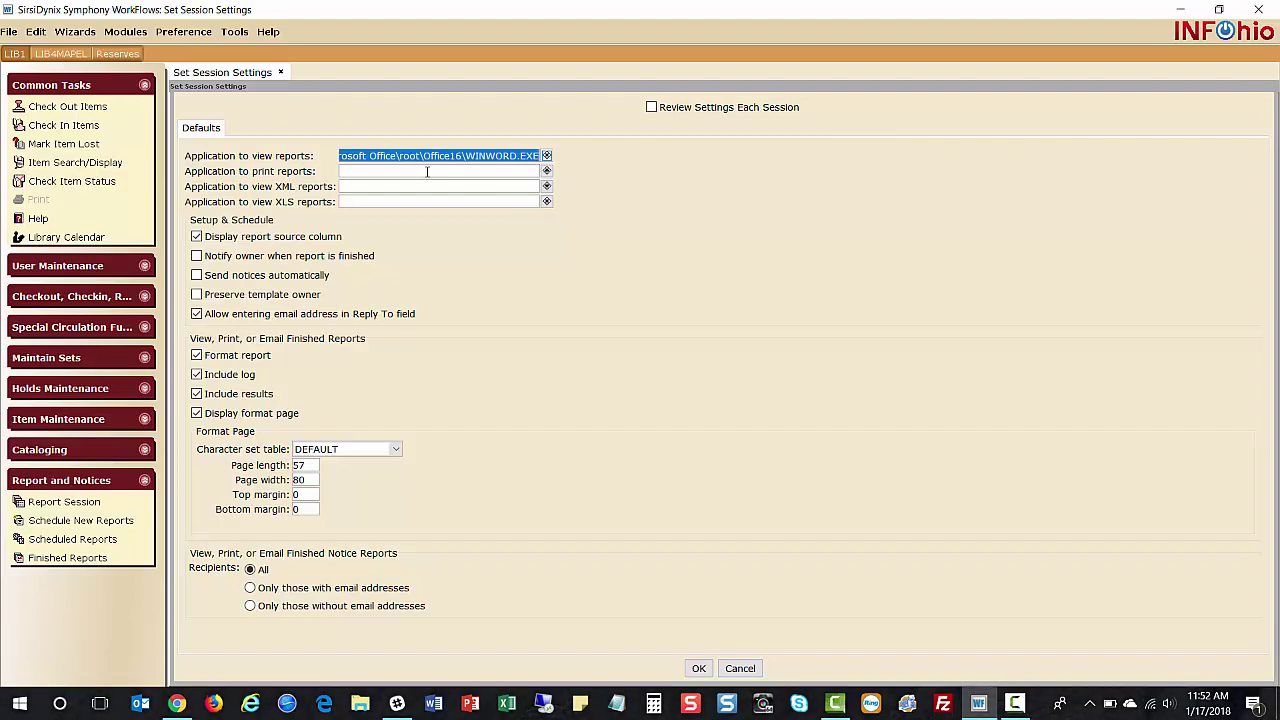
left_click(427, 172)
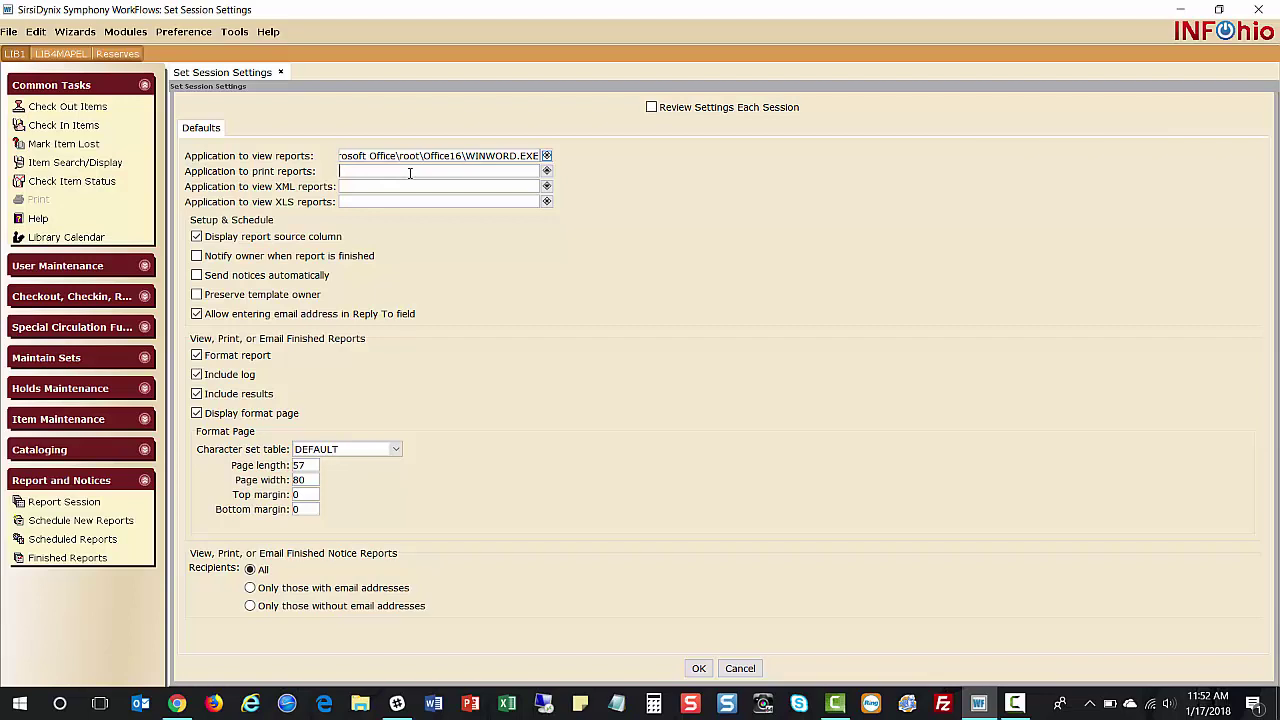
key("ctrl+v")
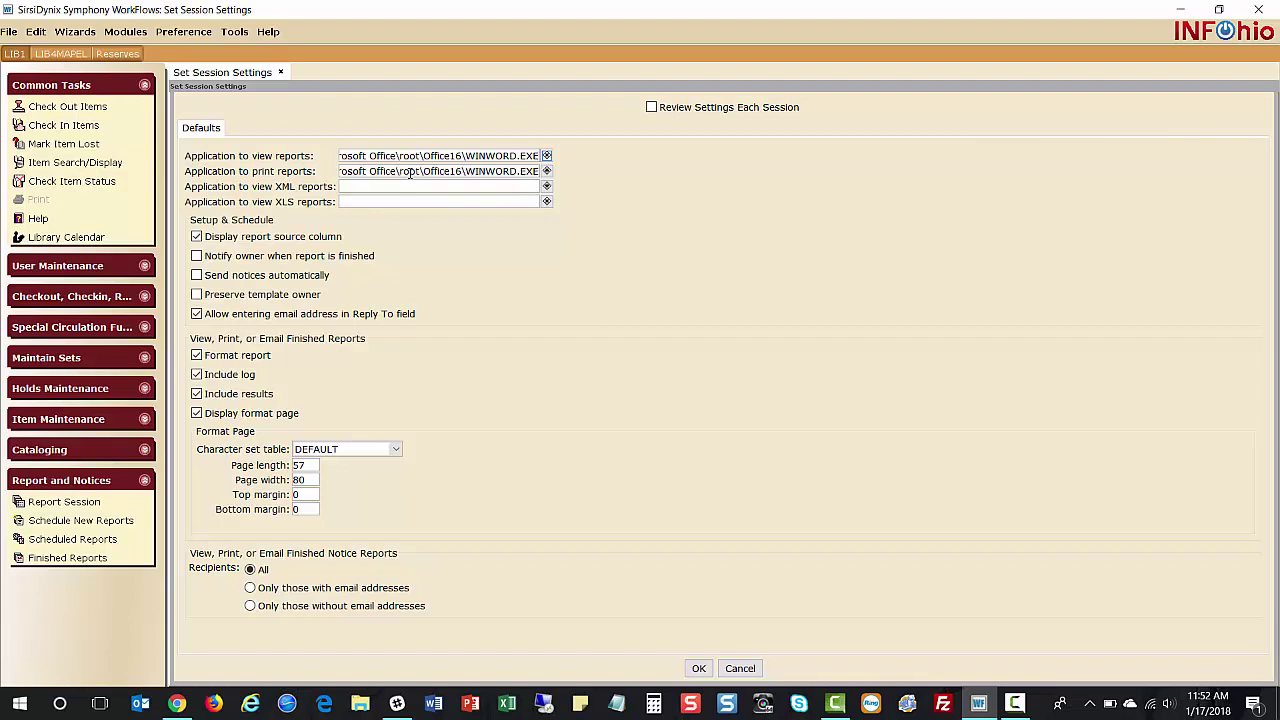
Step: Leave the print-reports path unchanged and save the session settings with OK
left_click(547, 171)
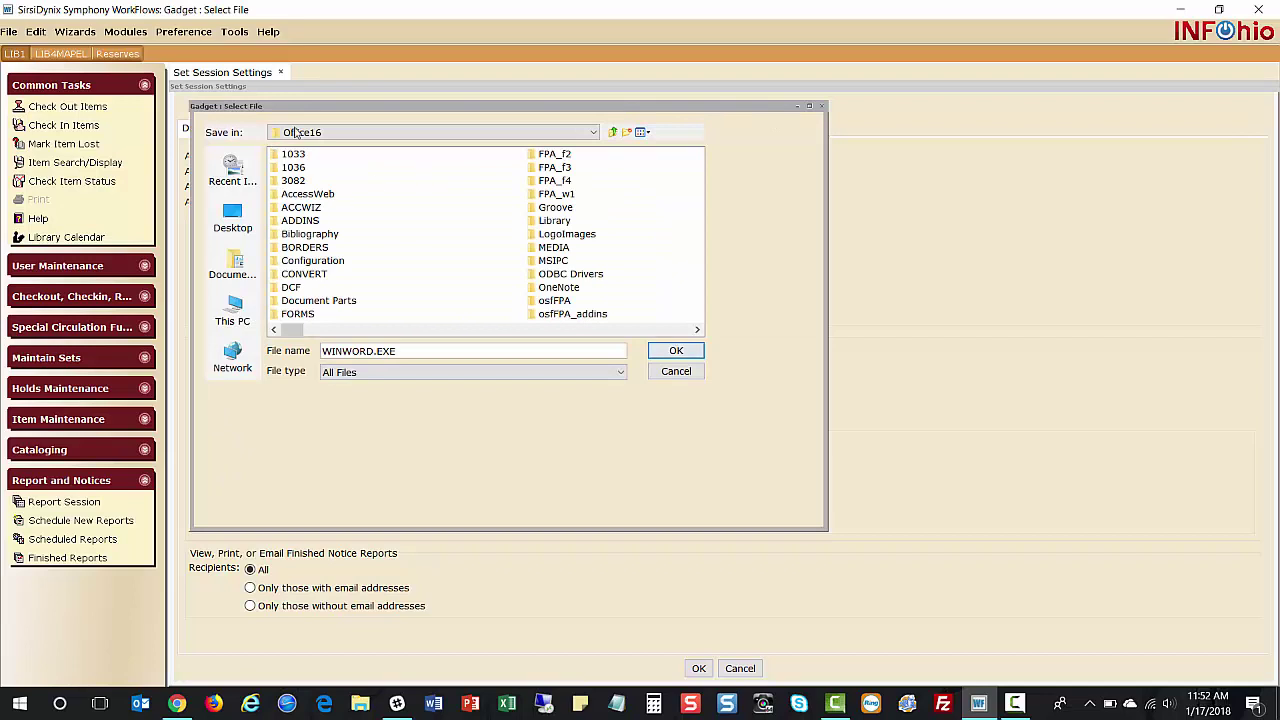
left_click(676, 371)
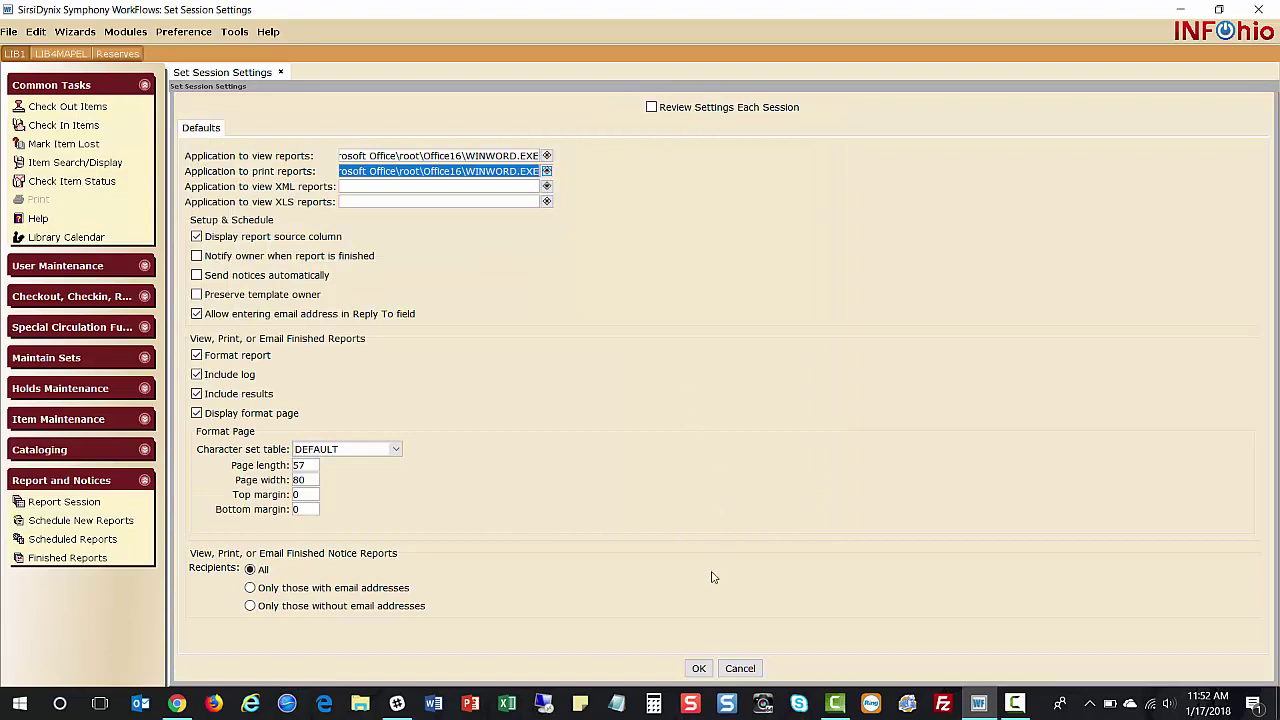
left_click(699, 668)
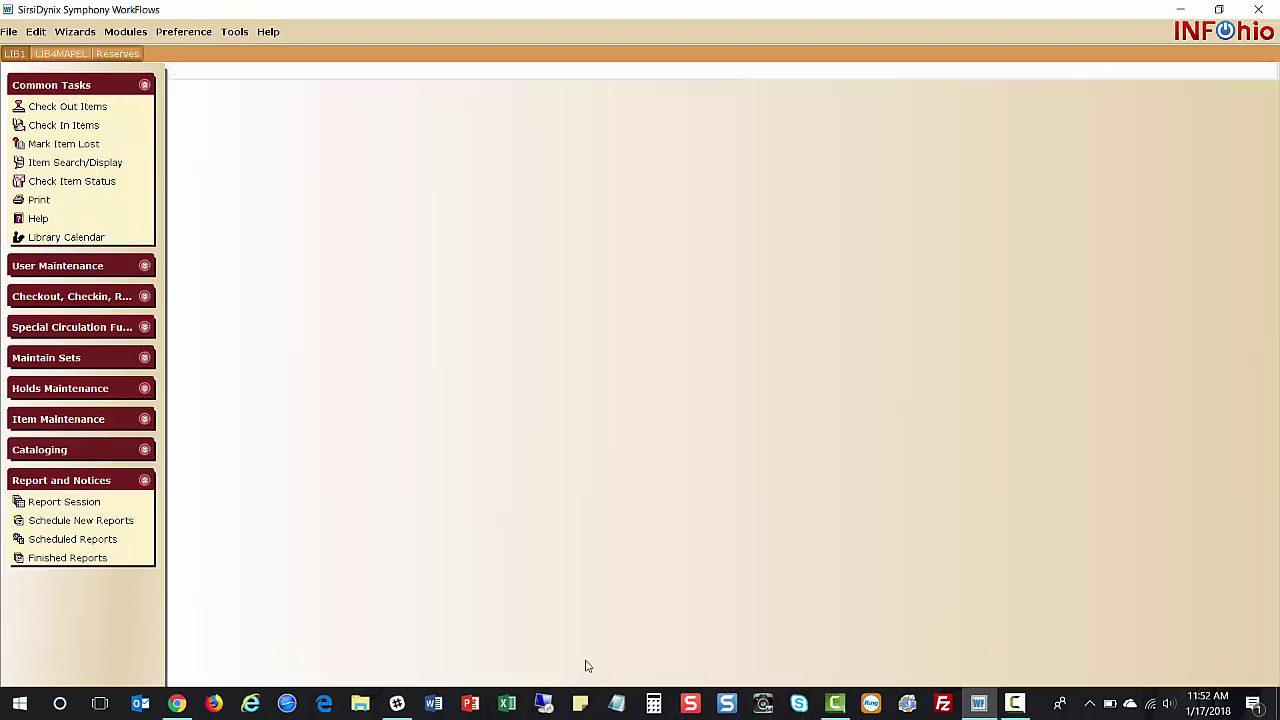
Step: View CAT : Shelf List from Finished Reports with View log and Format report unchecked
left_click(51, 559)
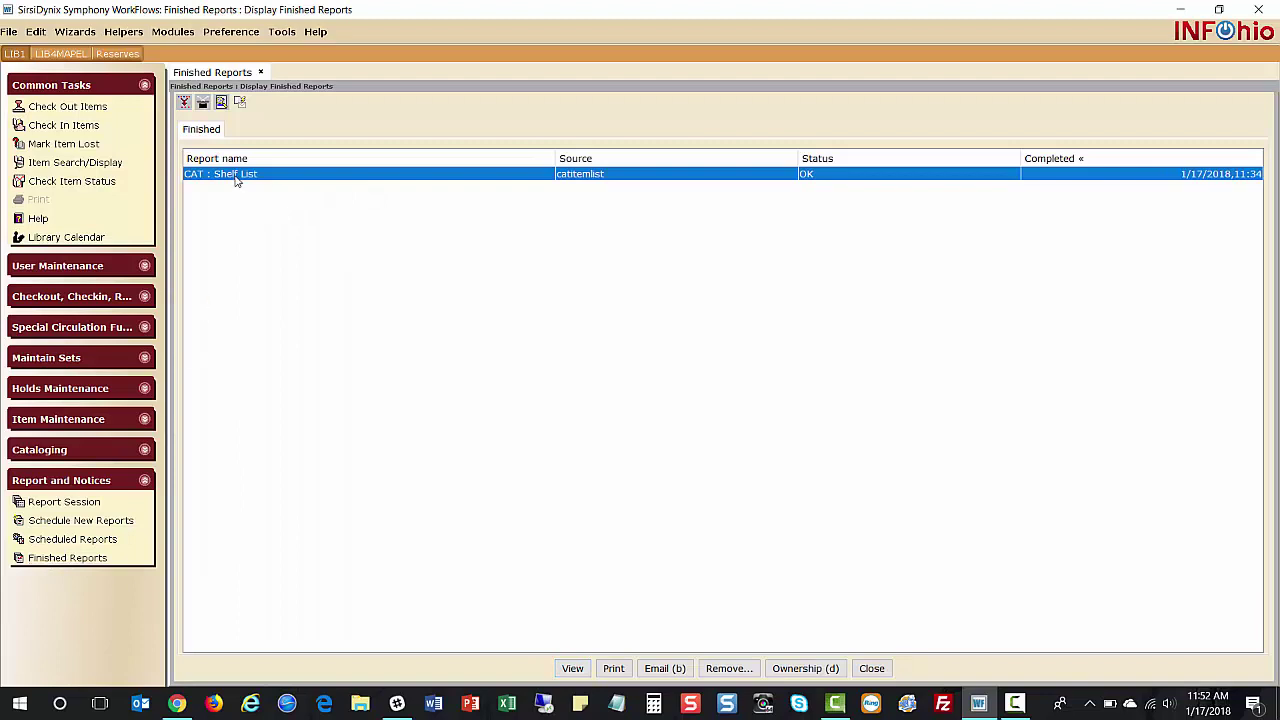
double_click(237, 176)
left_click(235, 145)
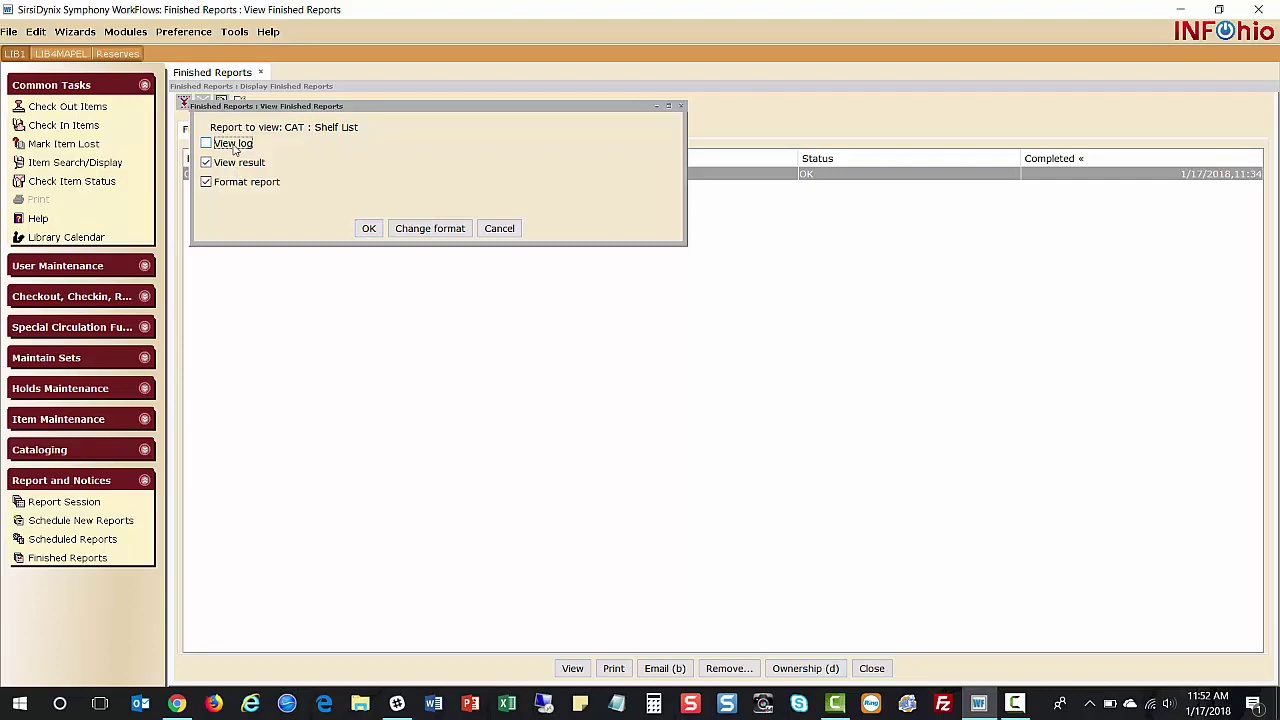
left_click(229, 184)
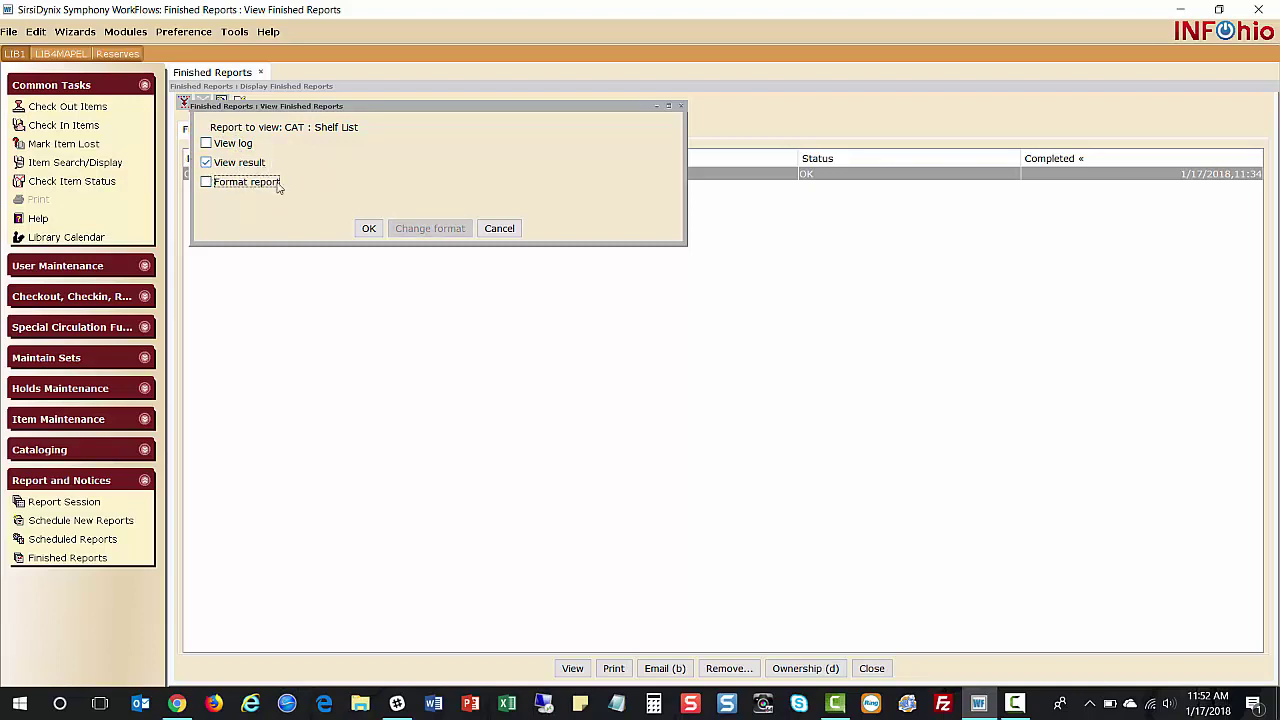
left_click(372, 231)
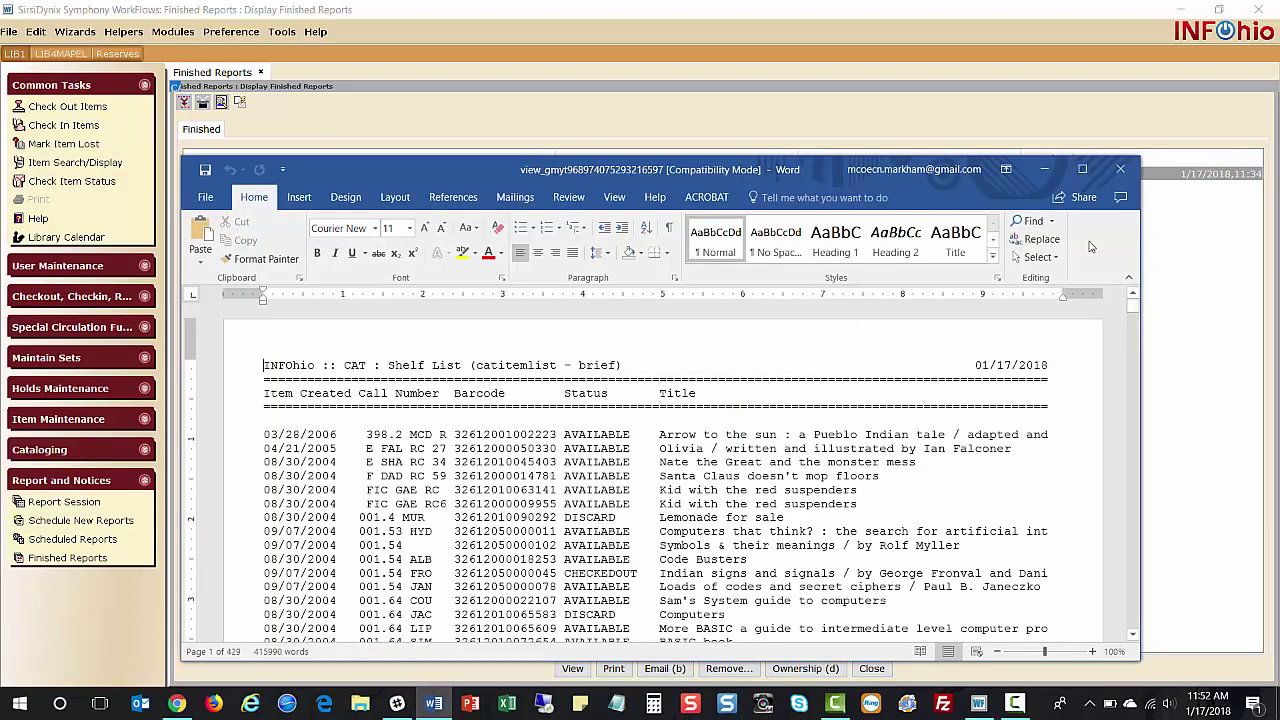
Step: Close the Word window showing the Shelf List report
left_click(1121, 171)
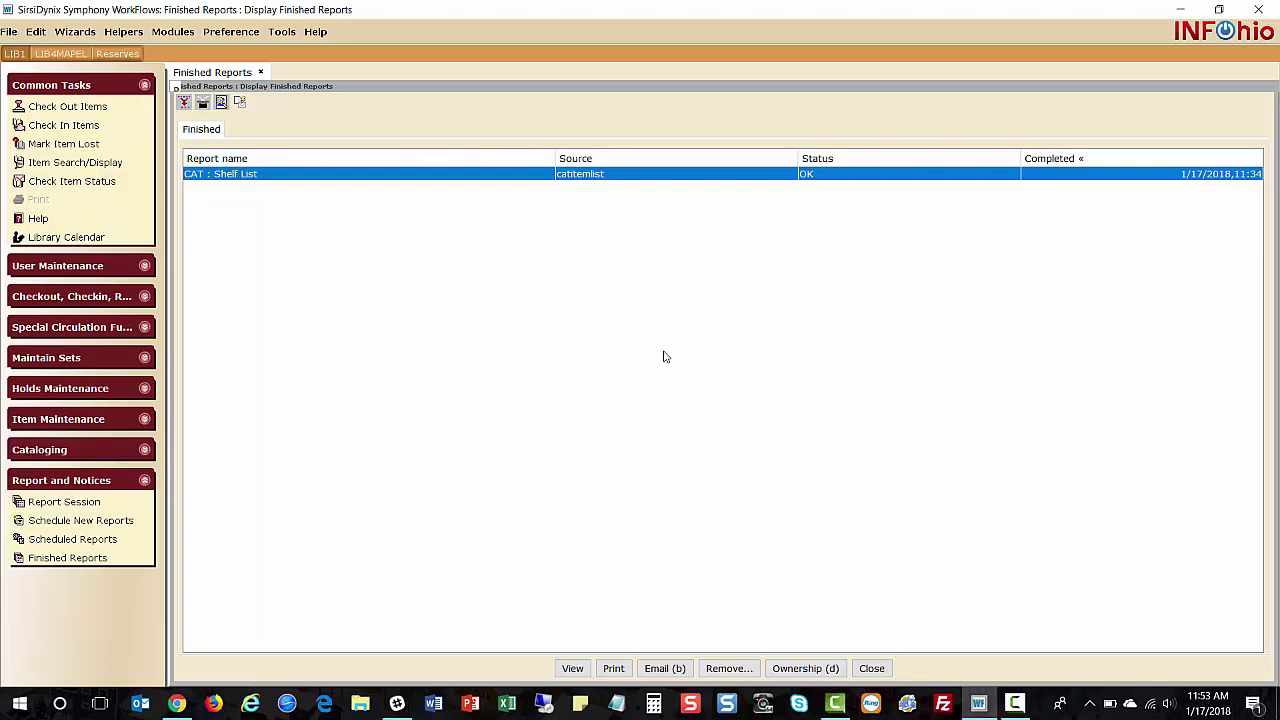
Step: Reconfirm the Report Session settings without changes, then close Finished Reports
left_click(61, 504)
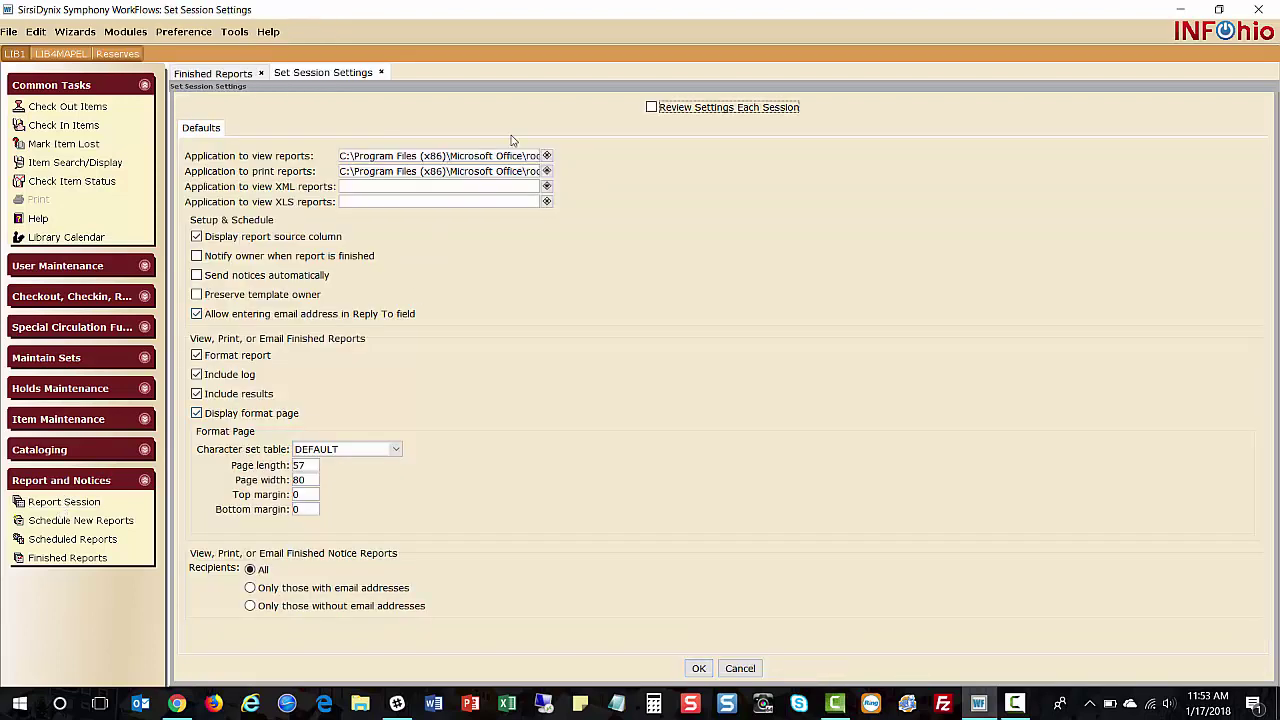
left_click(546, 156)
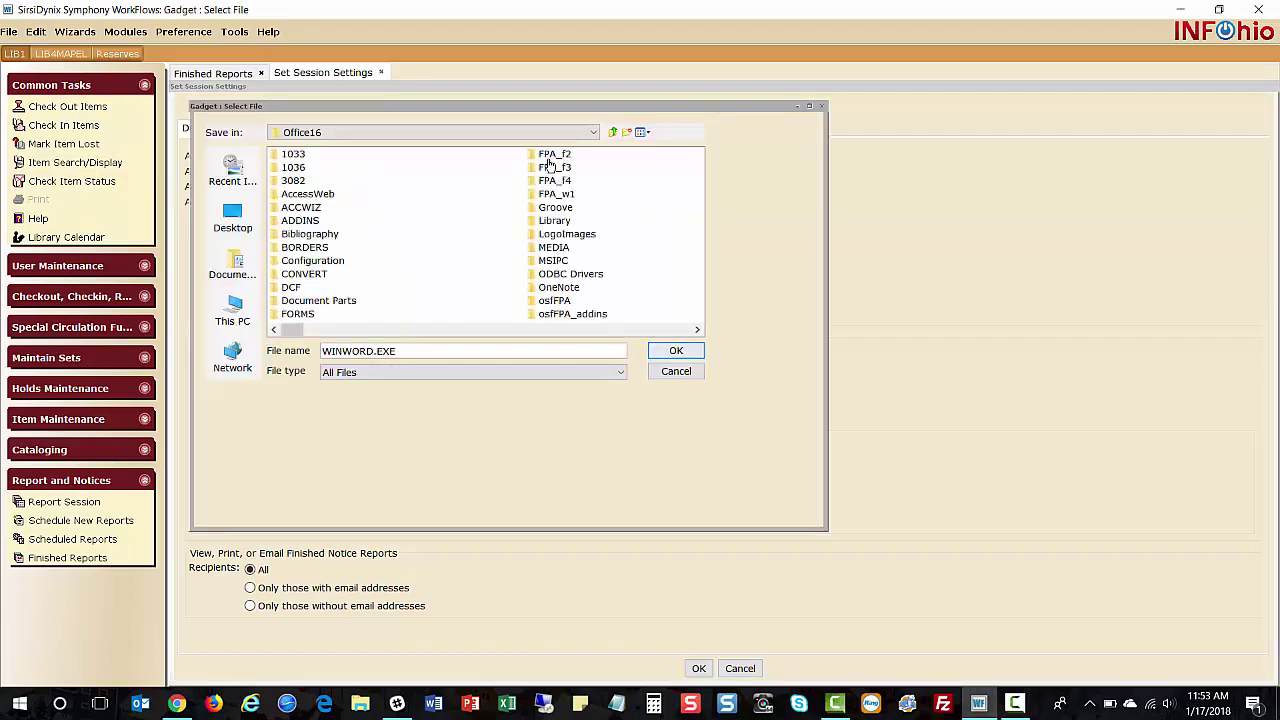
left_click(685, 373)
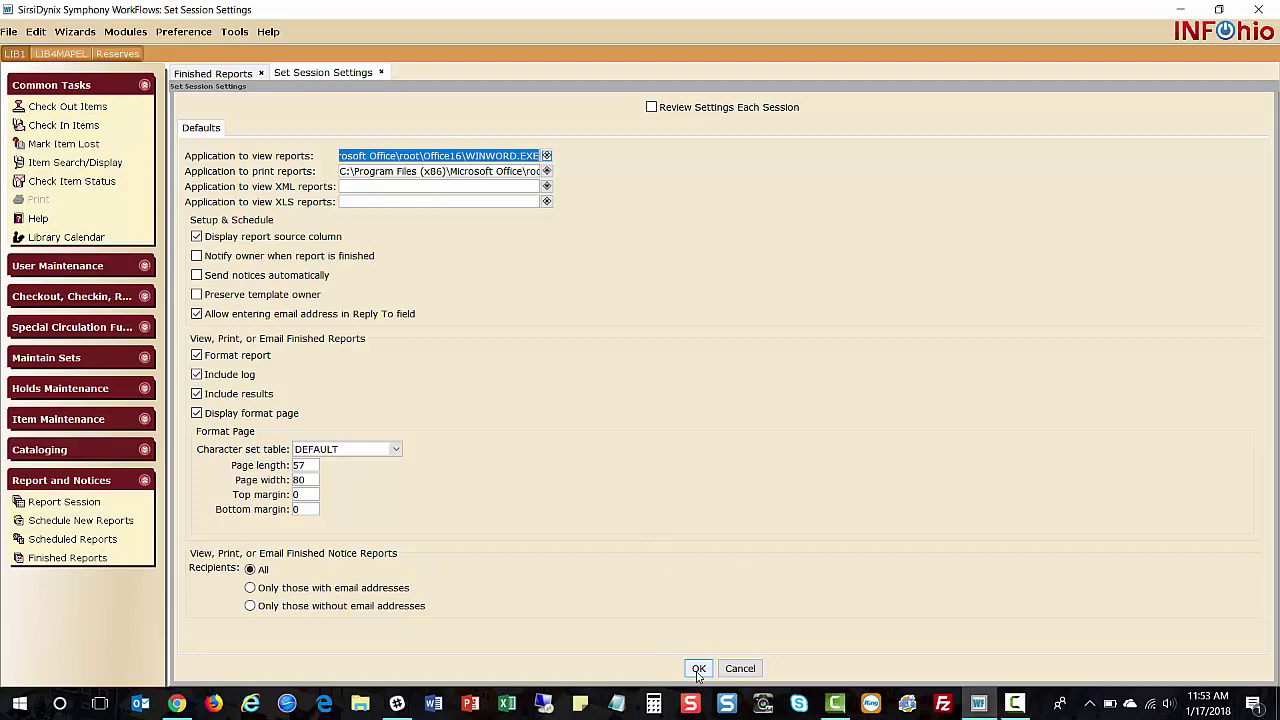
left_click(698, 668)
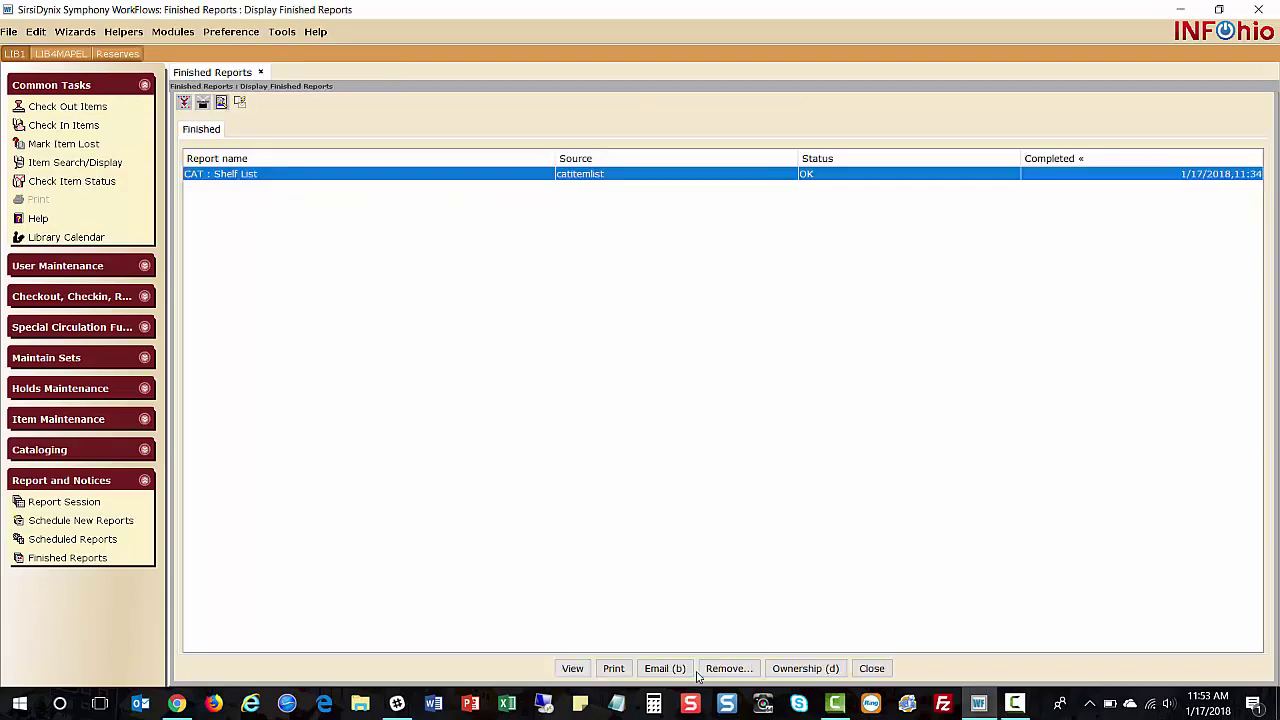
left_click(872, 668)
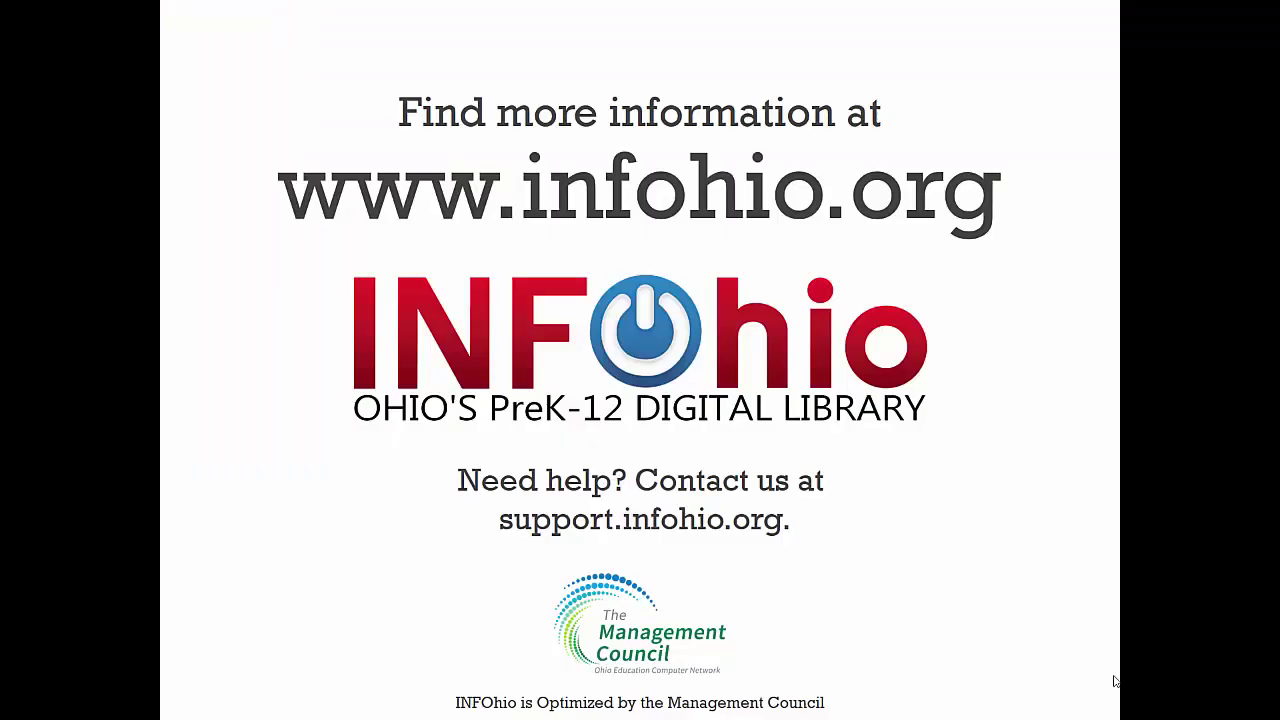